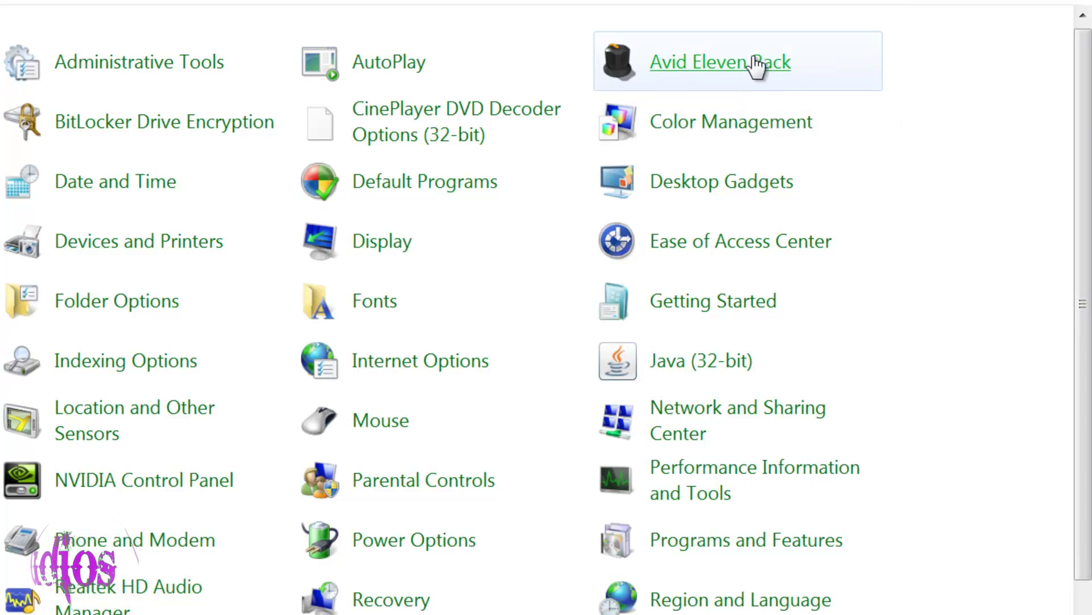
# - Open the Avid Eleven Rack properties from Control Panel, check the firmware and software versions, and close the properties
pyautogui.click(605, 85)
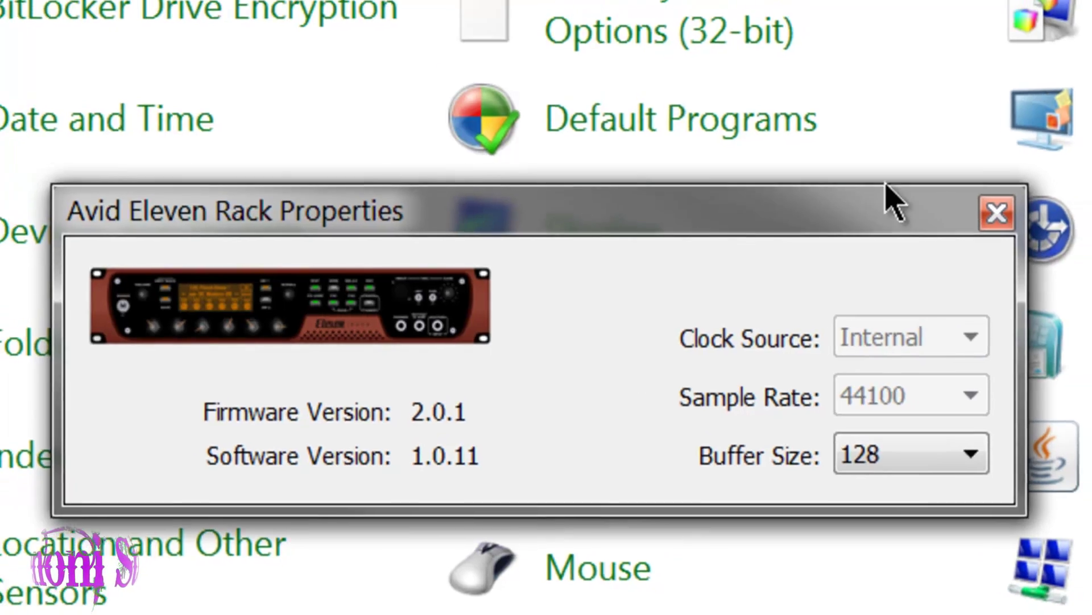
pyautogui.click(1019, 208)
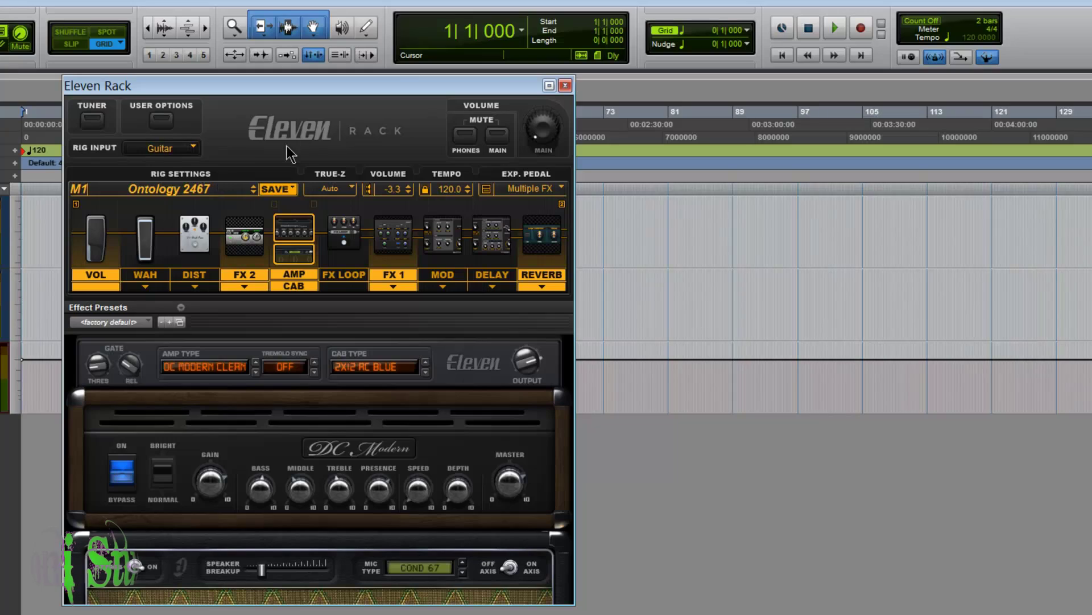
# - Try to load the rig settings file Ontology 2409.tfx from the Full Dump 03-28-12 folder into Eleven Rack
pyautogui.click(194, 191)
pyautogui.click(267, 239)
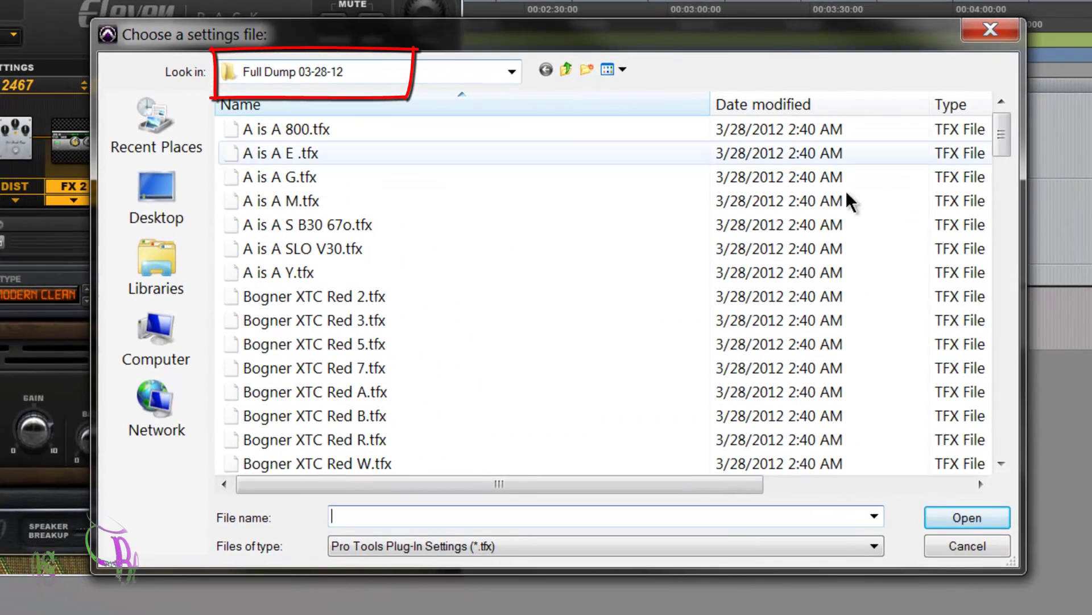
pyautogui.moveTo(1017, 153); pyautogui.dragTo(971, 360)
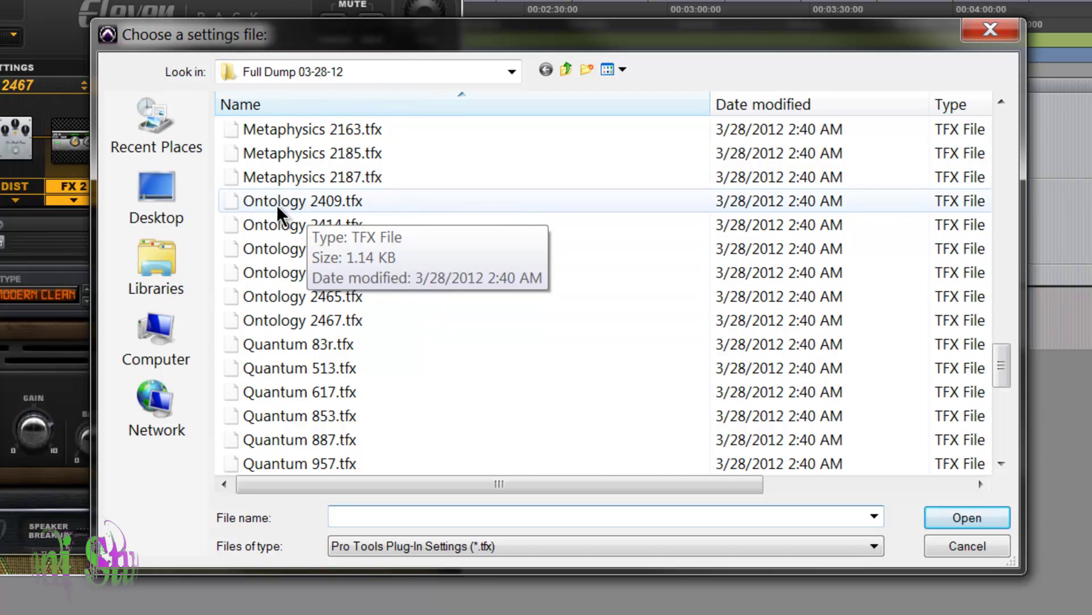
pyautogui.click(320, 205)
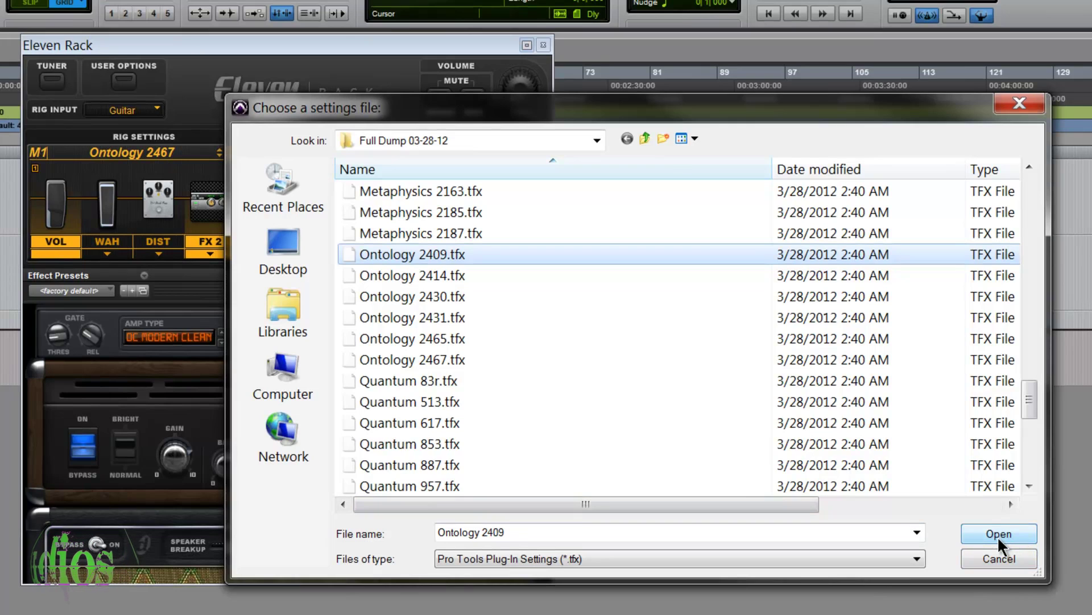
pyautogui.click(997, 533)
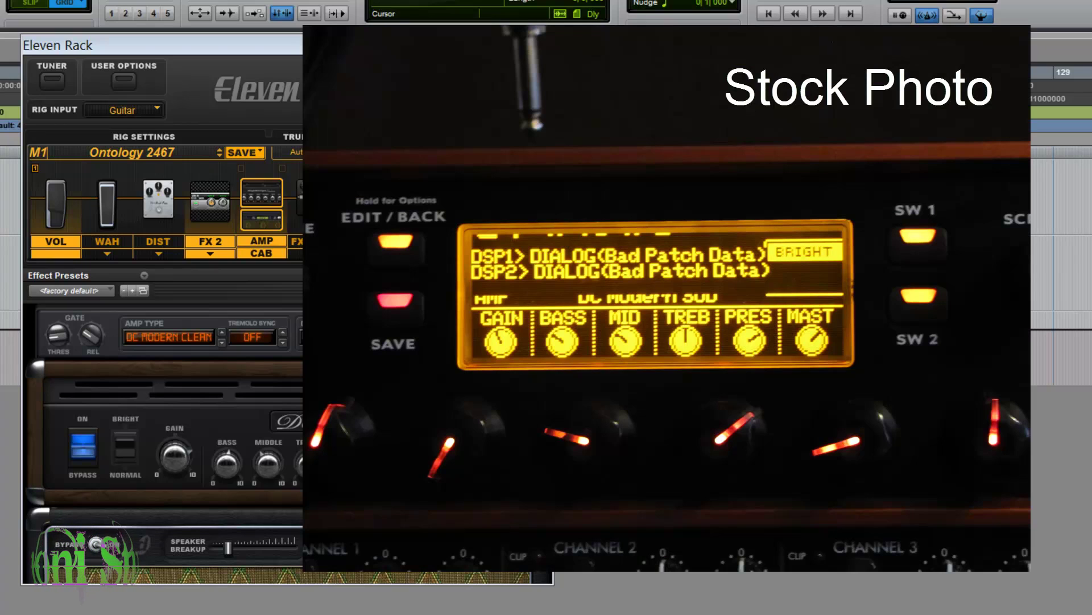
# - Try to load the rig settings file Ontology 2414.tfx from the Full Dump 03-28-12 folder
pyautogui.click(178, 158)
pyautogui.click(219, 207)
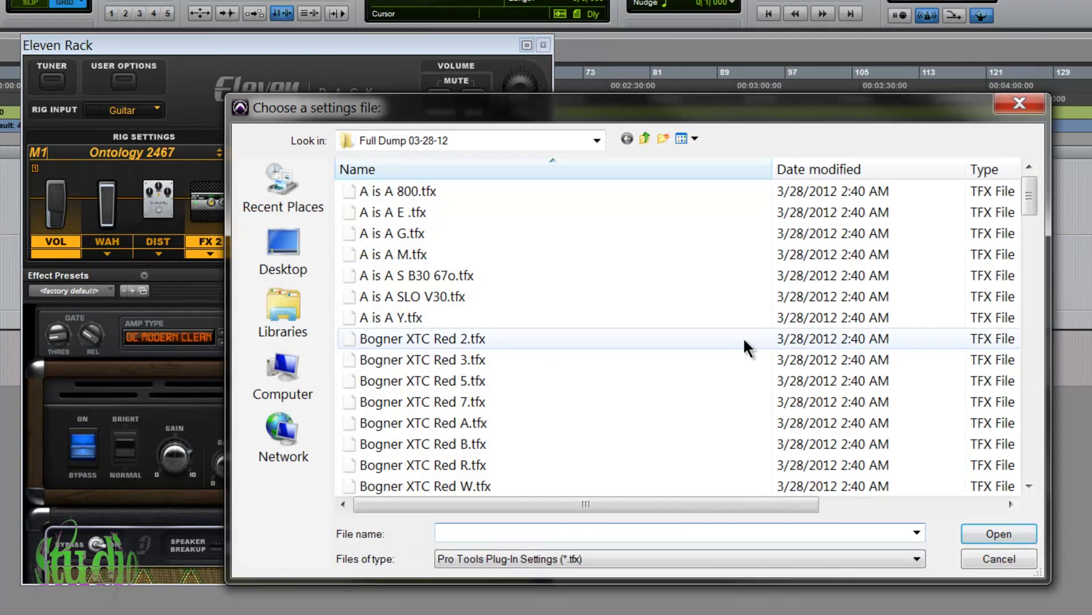
pyautogui.moveTo(1030, 177); pyautogui.dragTo(1029, 401)
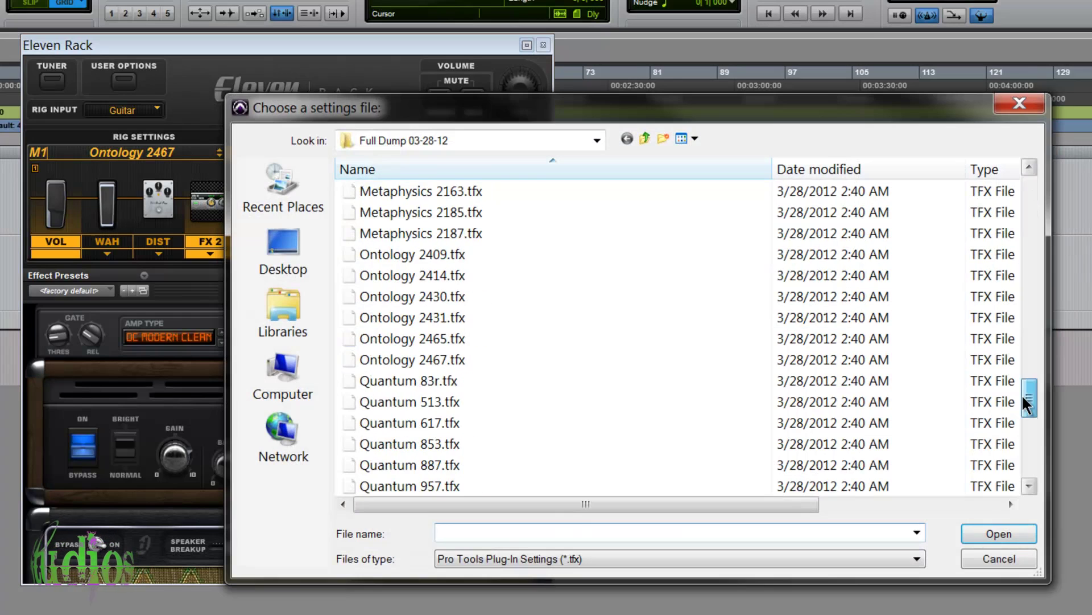
pyautogui.click(414, 280)
pyautogui.click(992, 538)
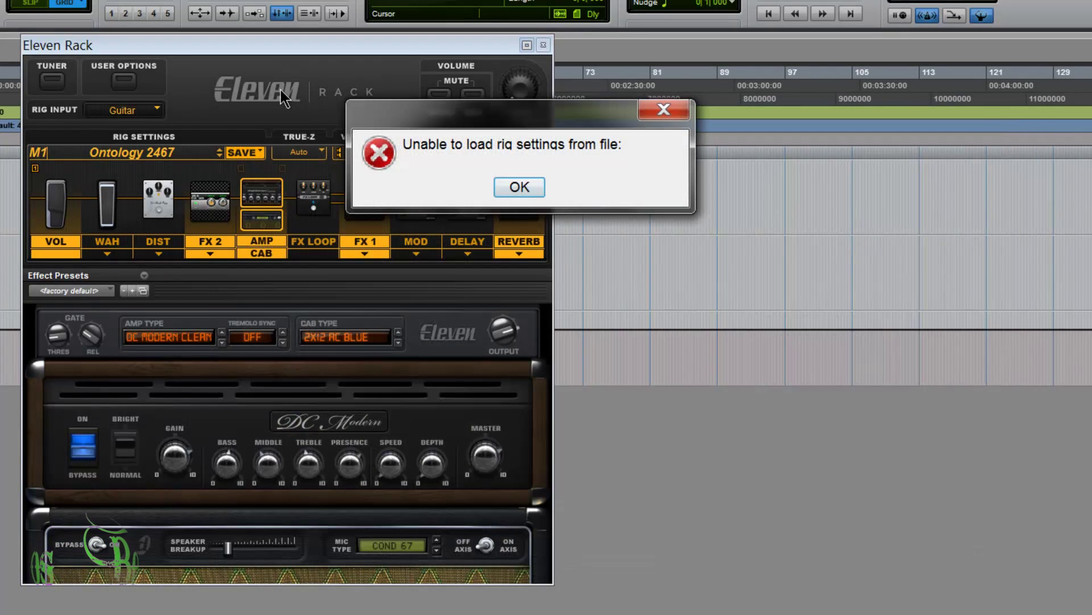
pyautogui.click(523, 192)
# - Try to load the rig settings file Ontology 2465.tfx from the Full Dump 03-28-12 folder
pyautogui.click(170, 164)
pyautogui.click(217, 212)
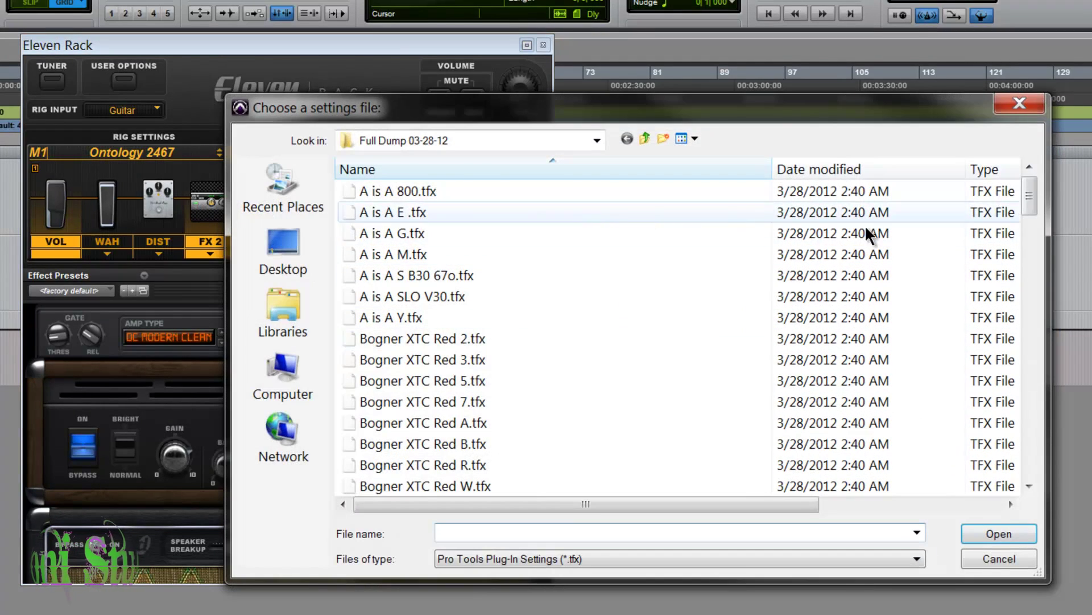
pyautogui.moveTo(1024, 197); pyautogui.dragTo(1015, 406)
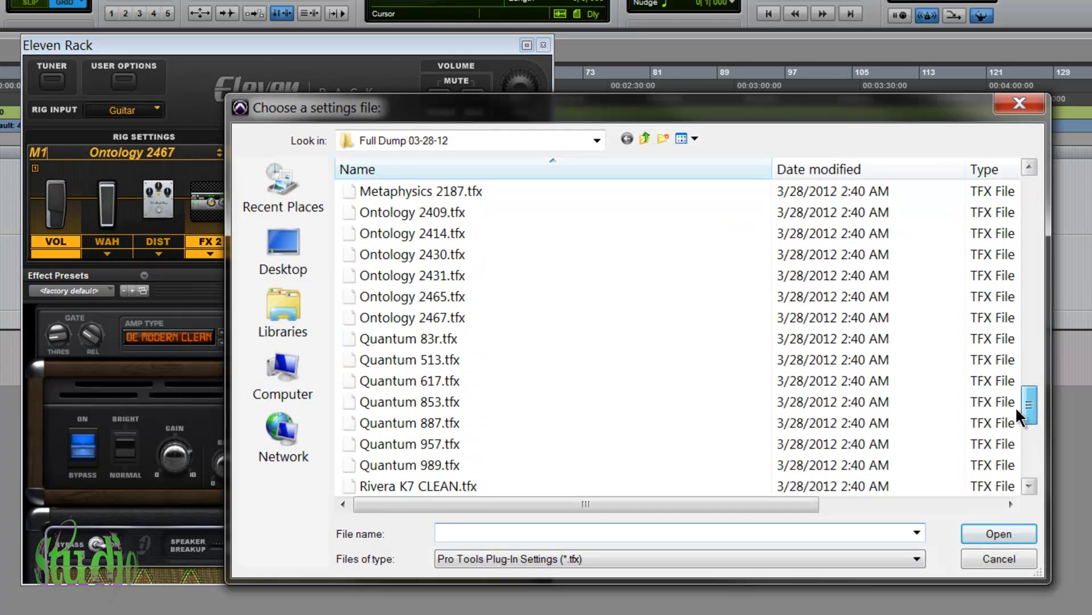
pyautogui.click(431, 300)
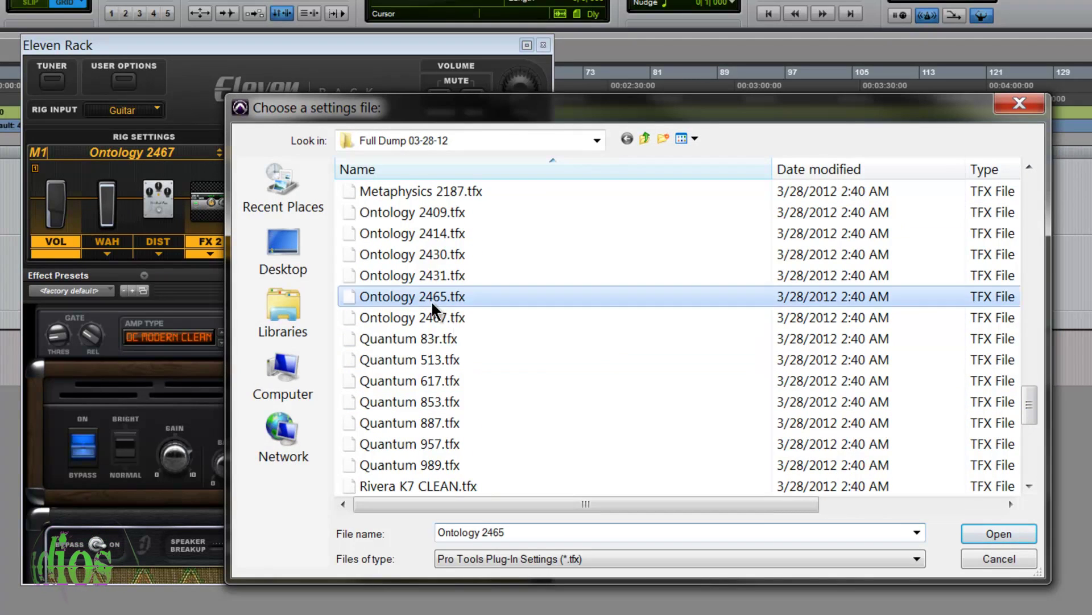
pyautogui.click(997, 534)
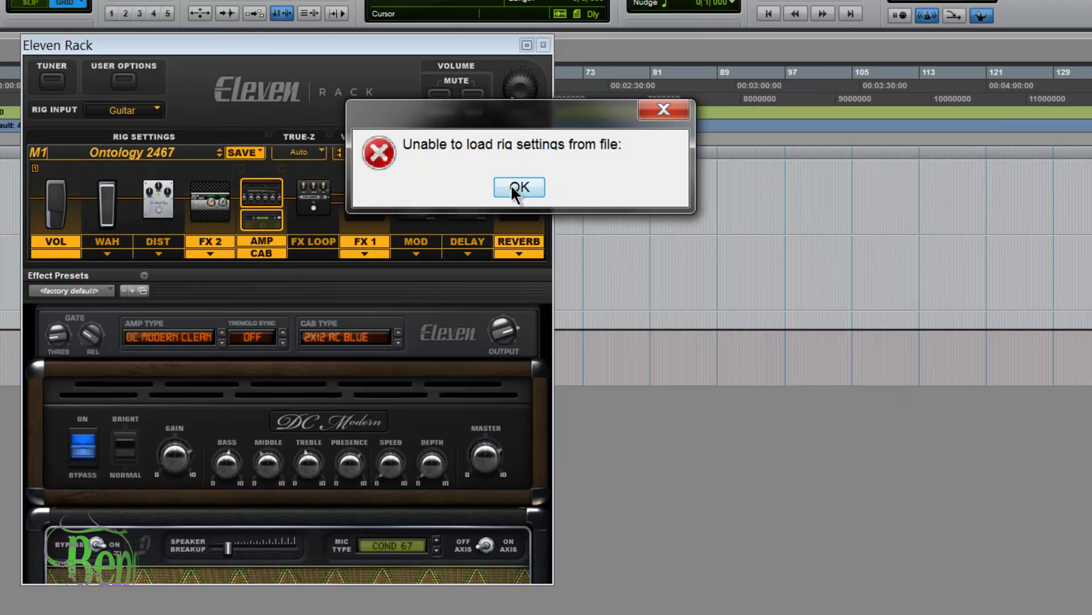
pyautogui.click(519, 187)
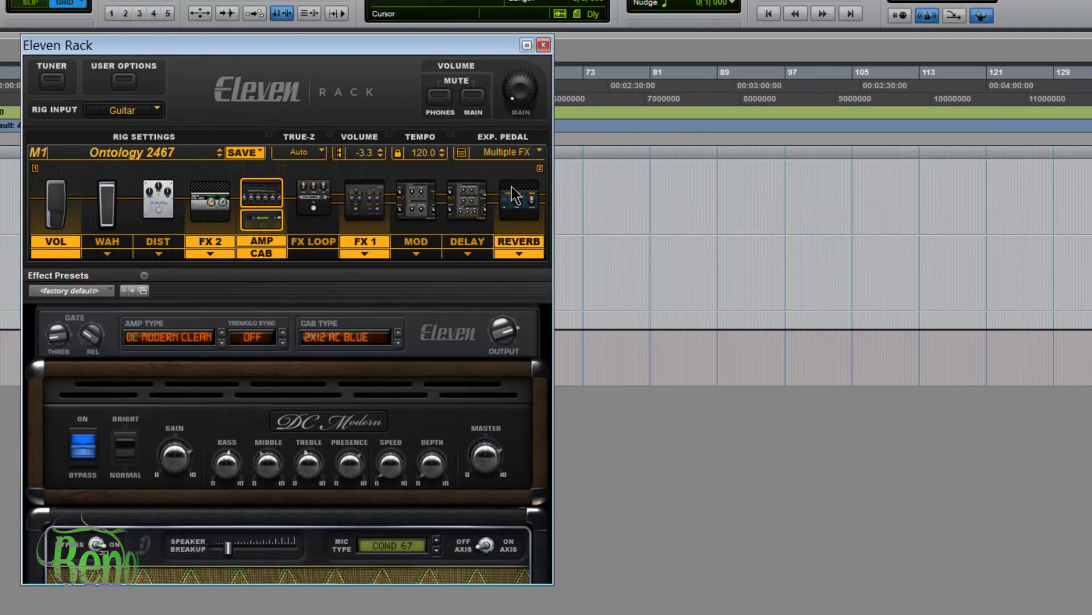
# - Load the rig settings file Ontology 2467.tfx from the Full Dump 03-28-12 folder into Eleven Rack
pyautogui.click(153, 153)
pyautogui.click(197, 202)
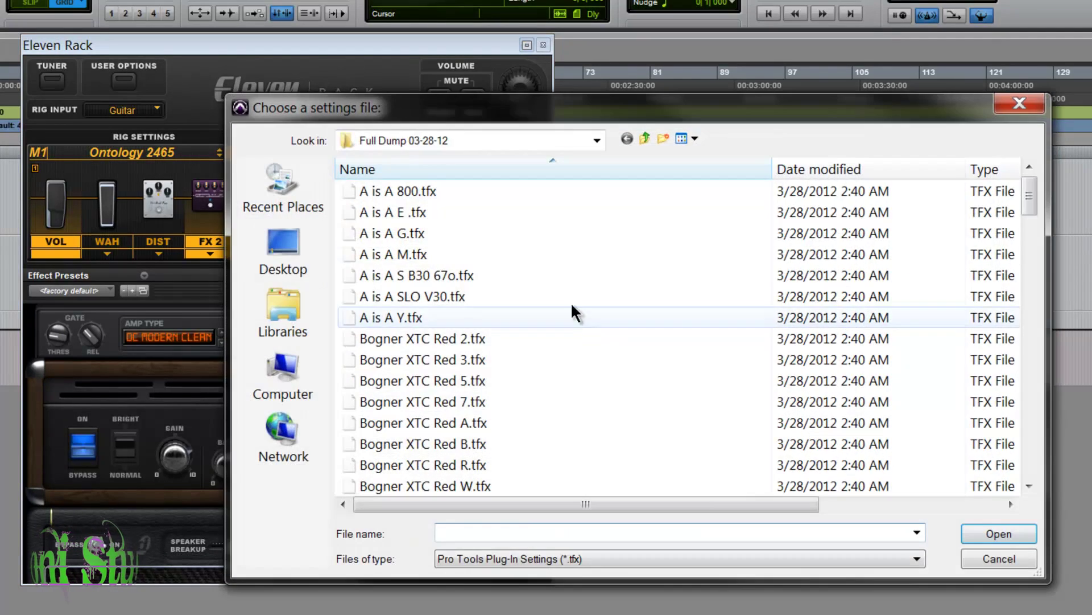
pyautogui.moveTo(1030, 194); pyautogui.dragTo(1024, 387)
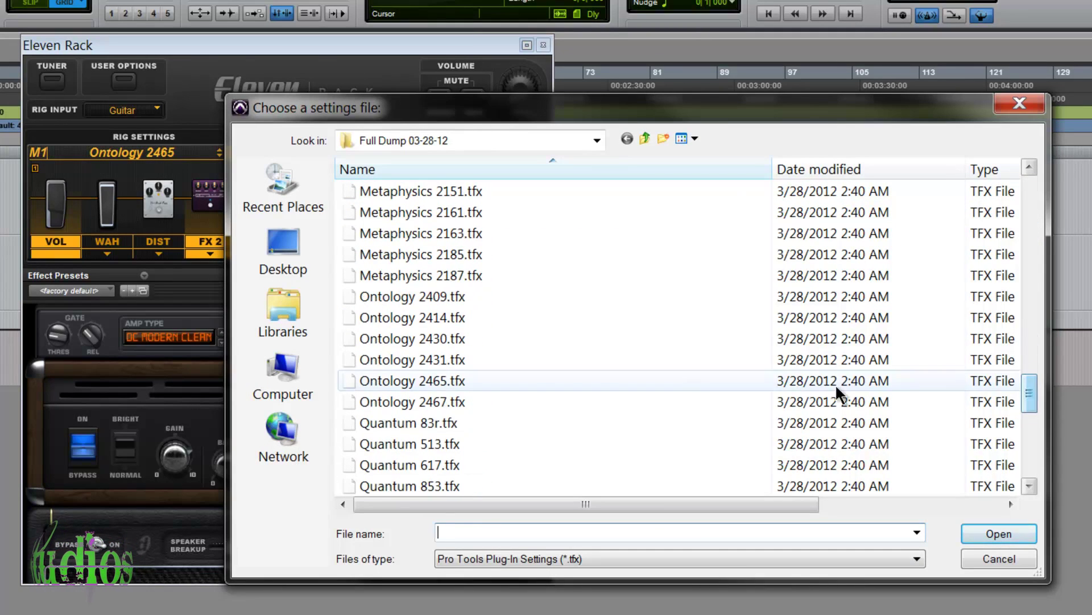
pyautogui.click(422, 402)
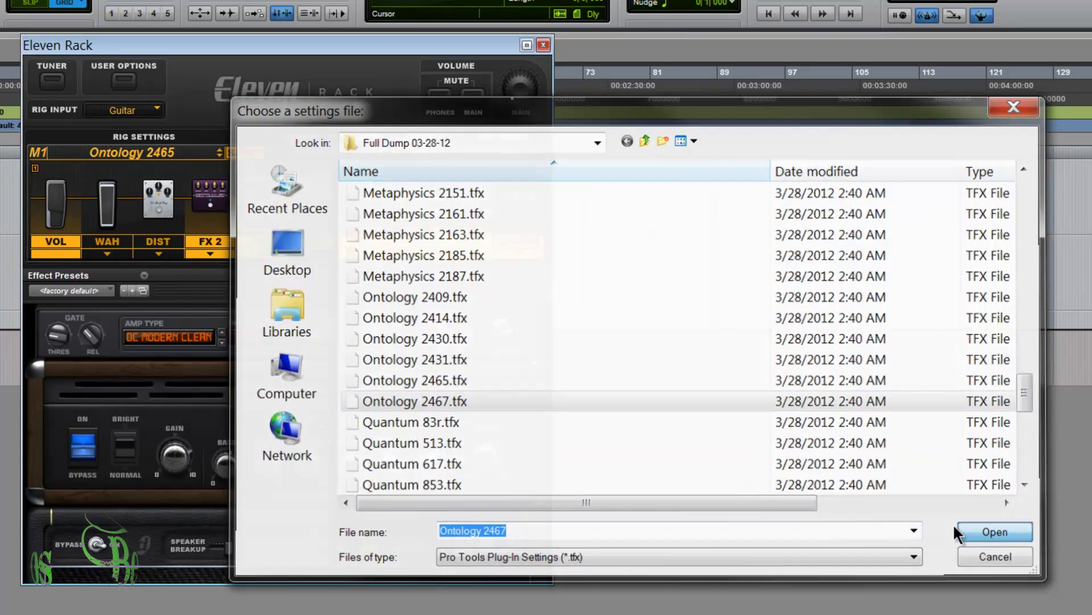
pyautogui.click(969, 533)
# - Try once more to load the rig settings file Ontology 2414.tfx into Eleven Rack
pyautogui.click(188, 153)
pyautogui.click(239, 205)
pyautogui.moveTo(1029, 200); pyautogui.dragTo(1029, 405)
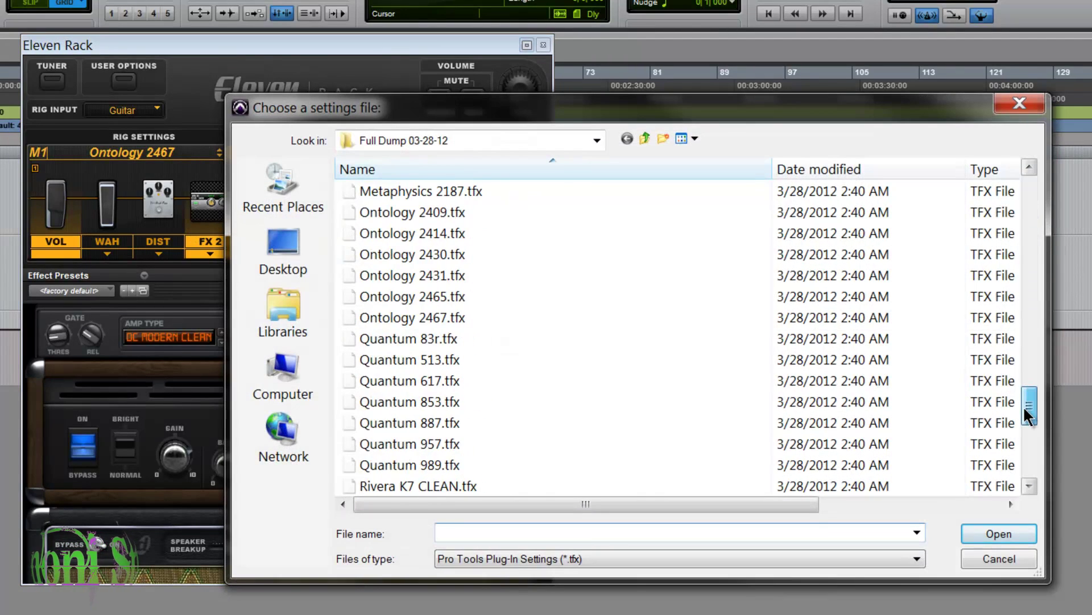
pyautogui.click(431, 233)
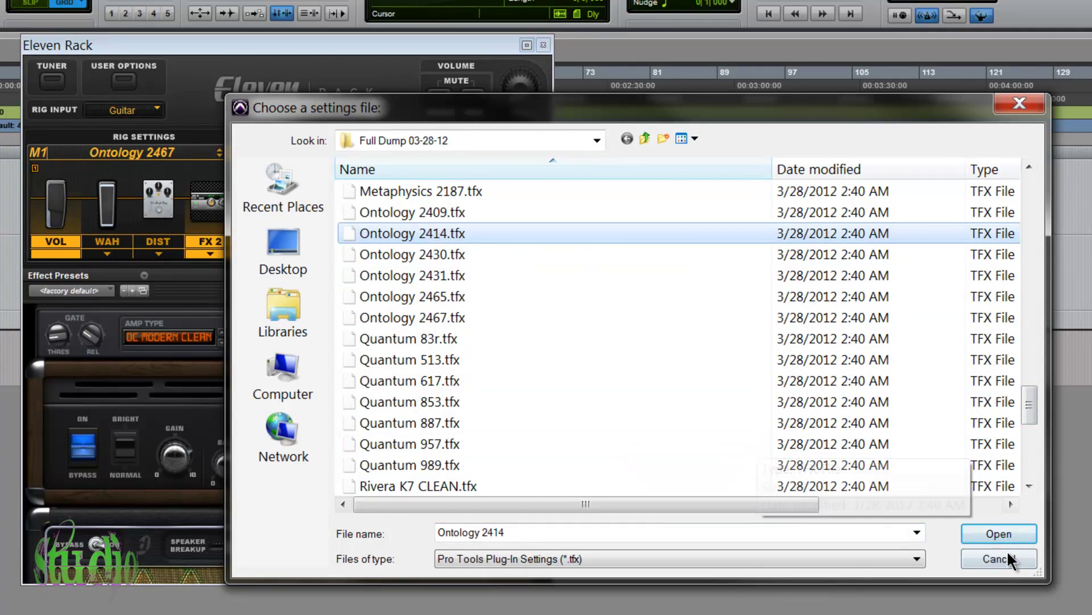
pyautogui.click(1006, 535)
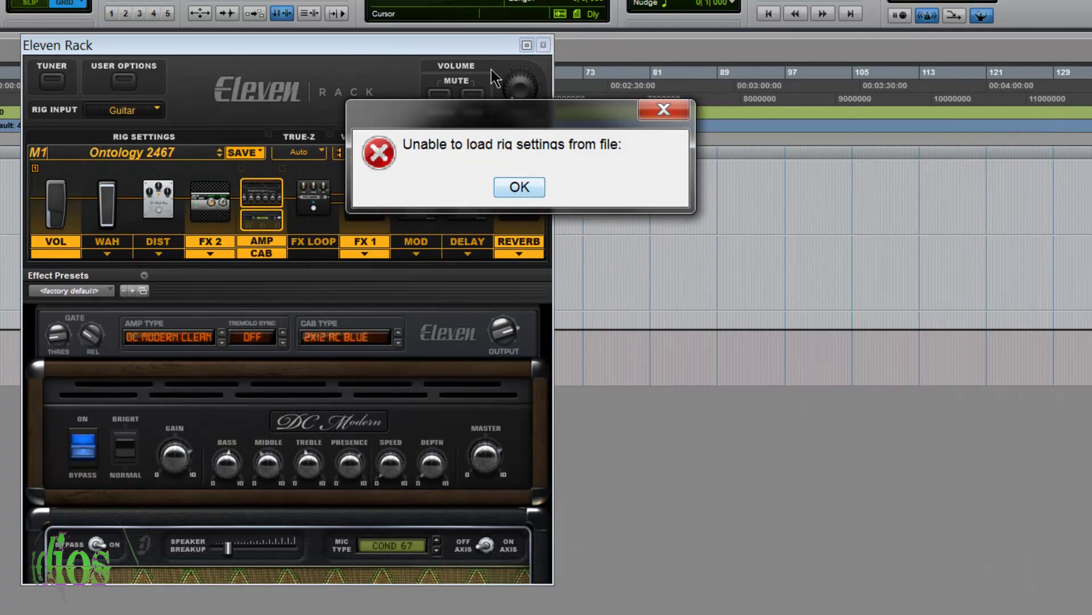
pyautogui.click(526, 183)
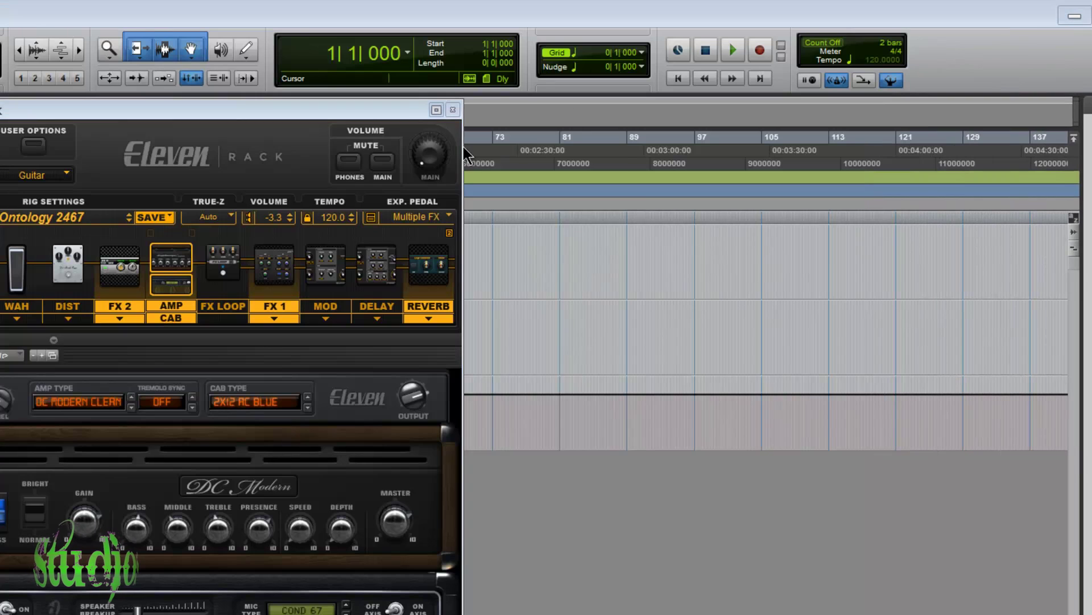
# - Quit Pro Tools without saving the test 906 session and uninstall Avid ElevenRack 1.0.11 (x64) in Programs and Features
pyautogui.hotkey('ctrl', 'q')
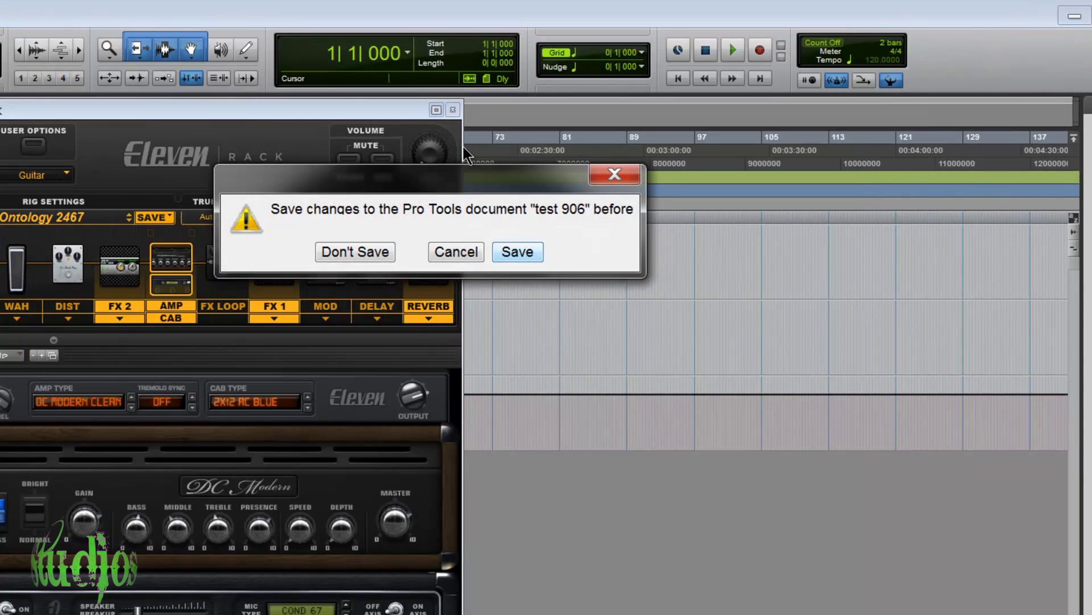
pyautogui.click(348, 258)
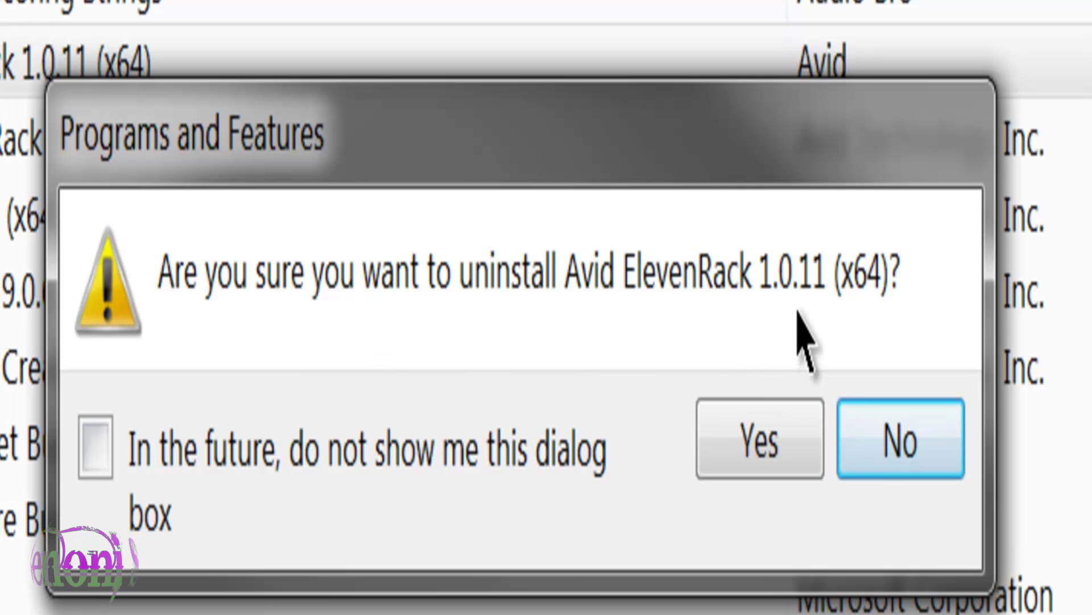
pyautogui.click(751, 449)
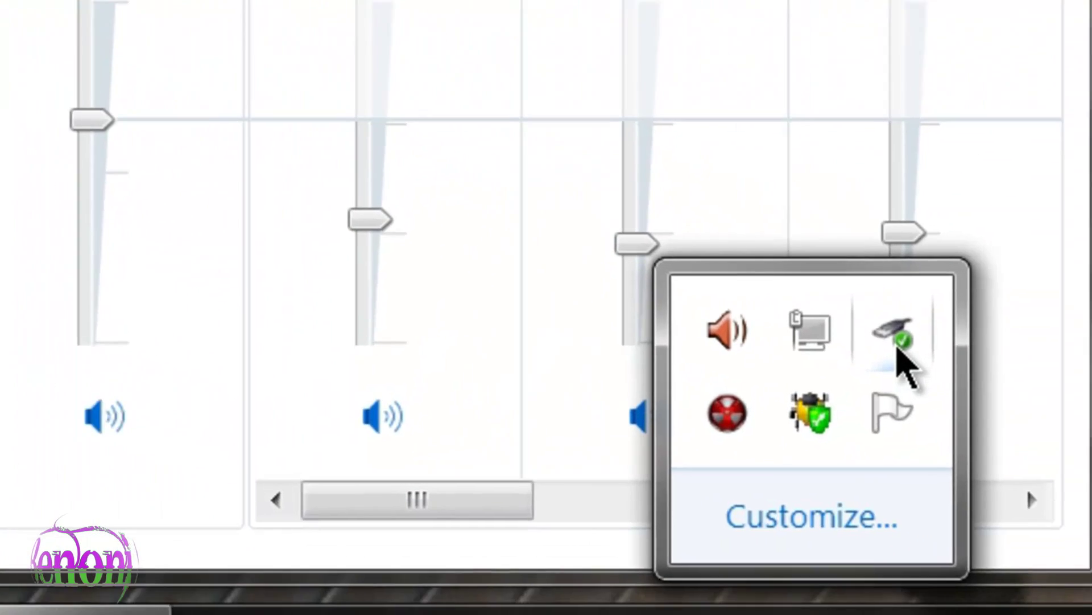
# - Check the list of ejectable devices to see whether Eleven Rack is still connected after the uninstall
pyautogui.rightClick(902, 350)
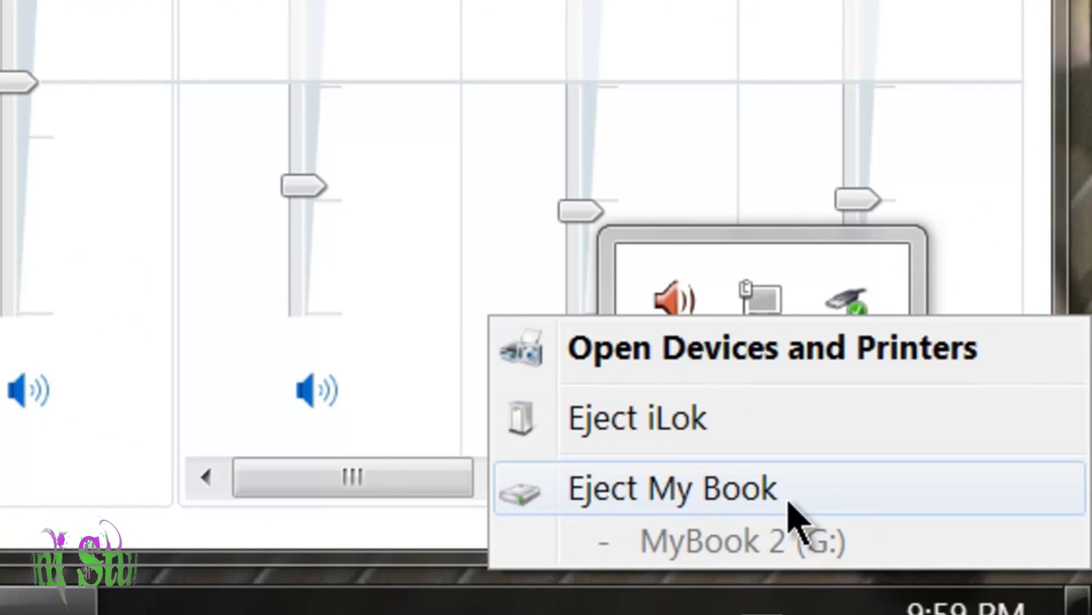
pyautogui.click(825, 494)
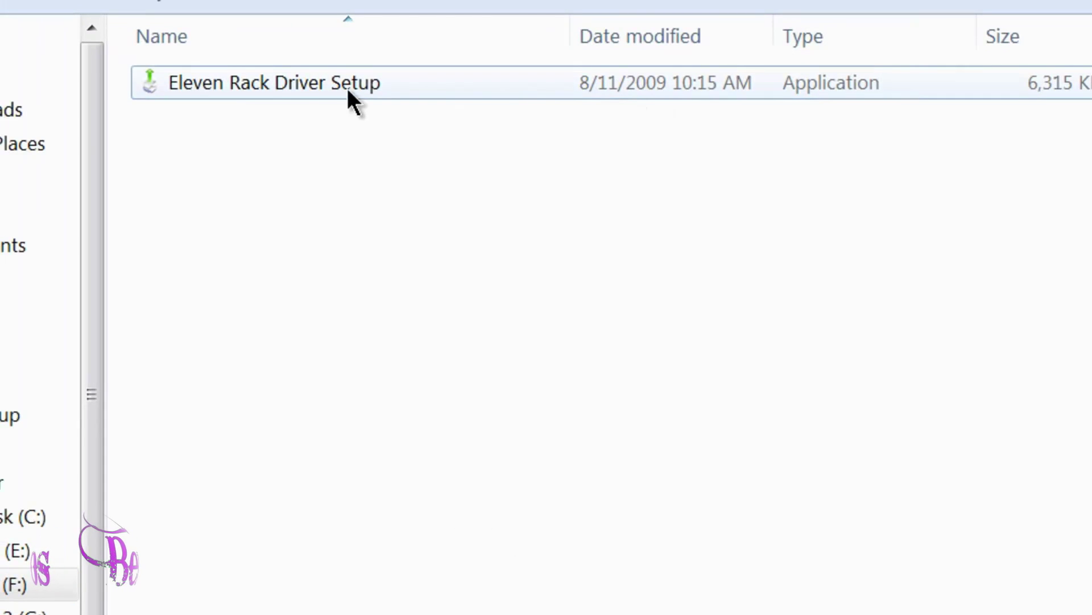
# - Run Eleven Rack Driver Setup as administrator, accept the license agreement, and install Digidesign ElevenRack Driver 1.0.8 (x64)
pyautogui.rightClick(361, 96)
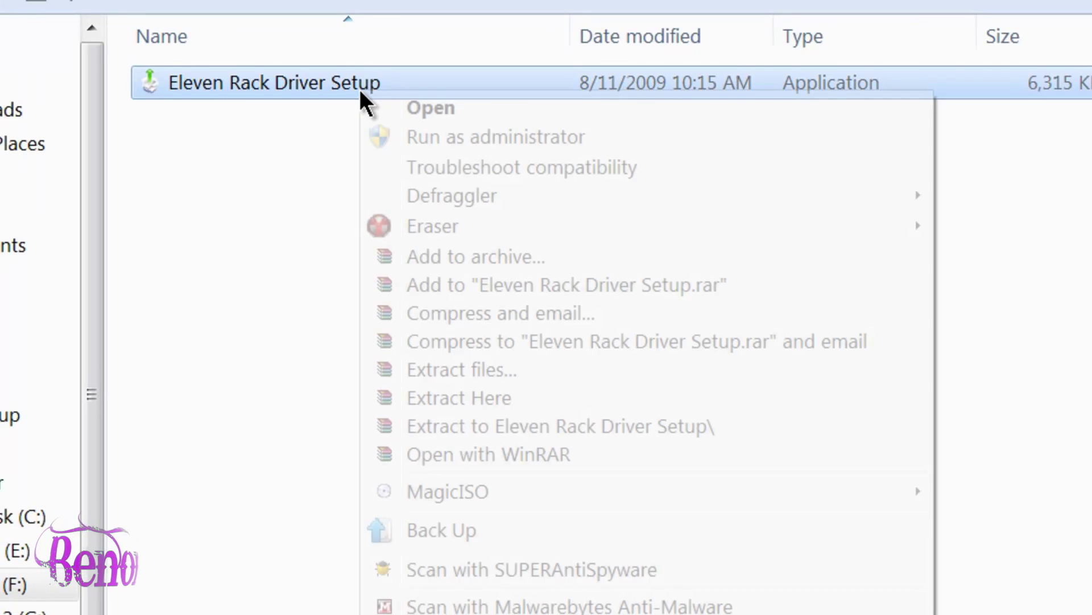
pyautogui.click(432, 138)
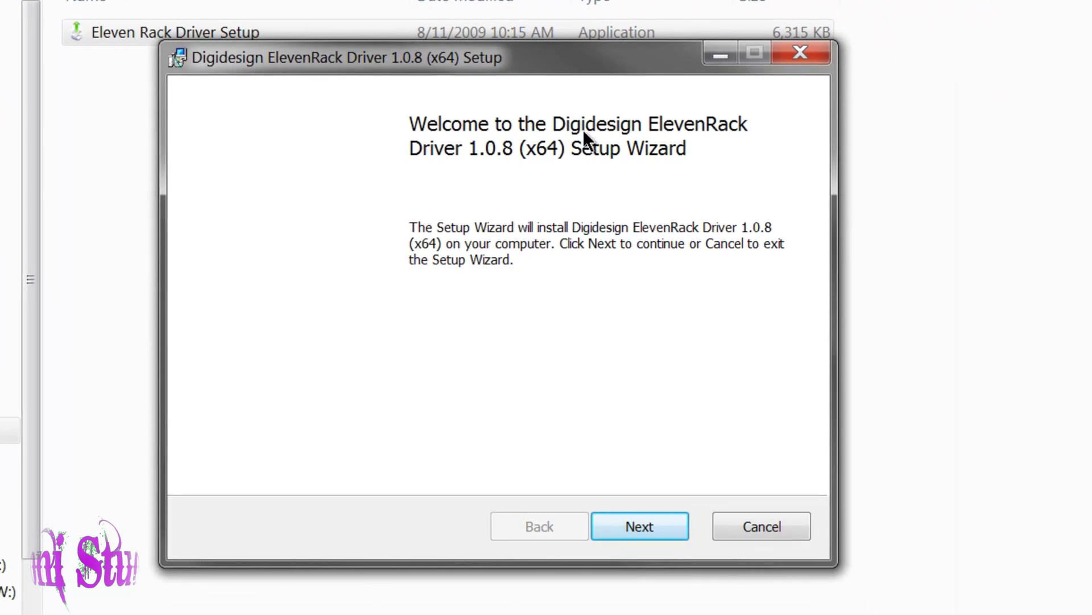
pyautogui.click(614, 527)
pyautogui.click(210, 462)
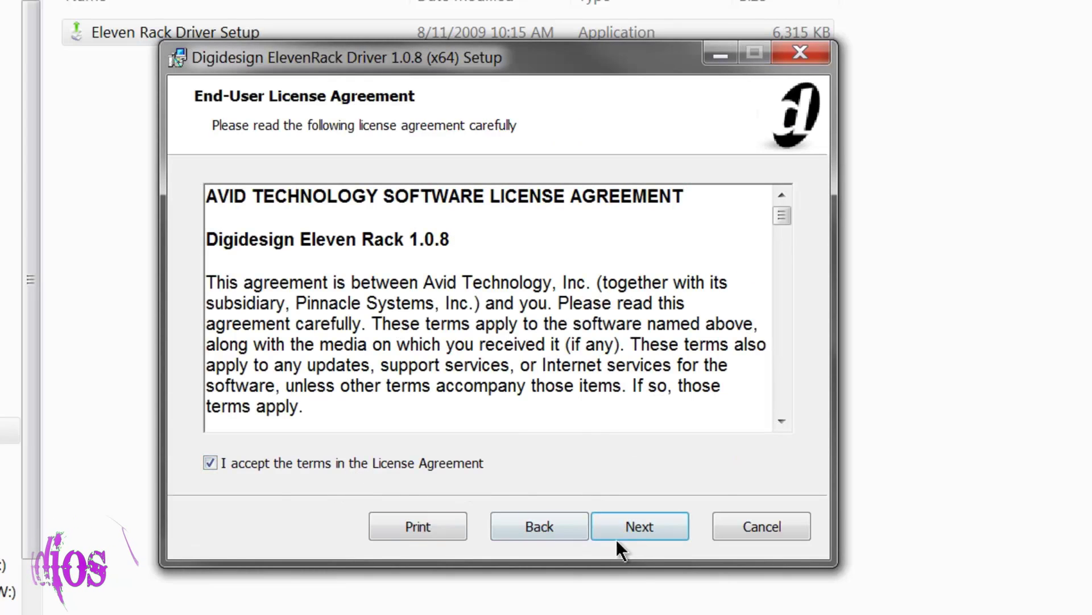
pyautogui.click(632, 532)
pyautogui.click(627, 525)
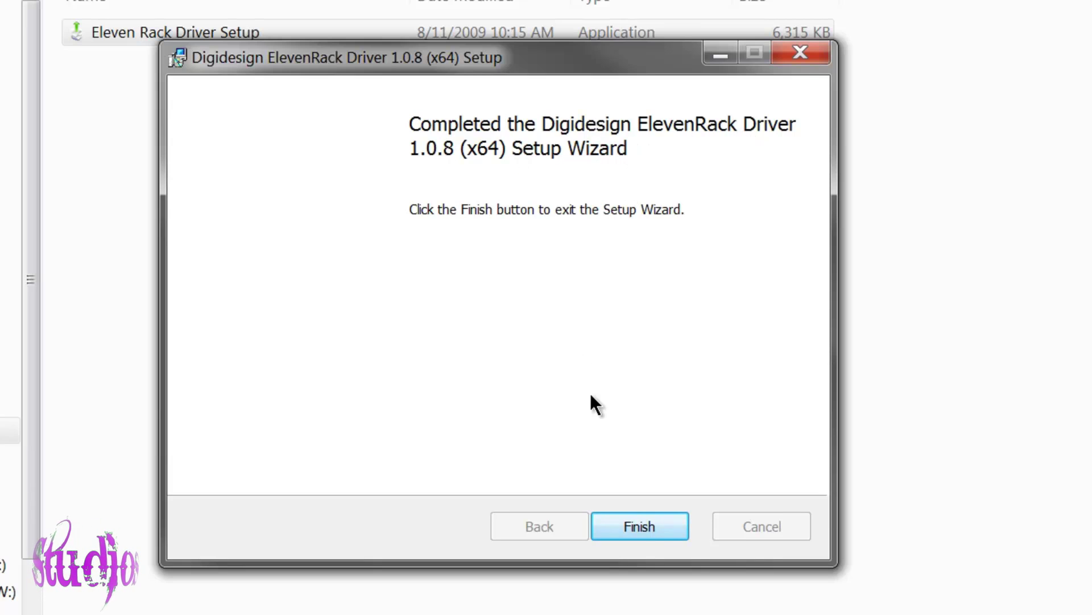
pyautogui.click(639, 526)
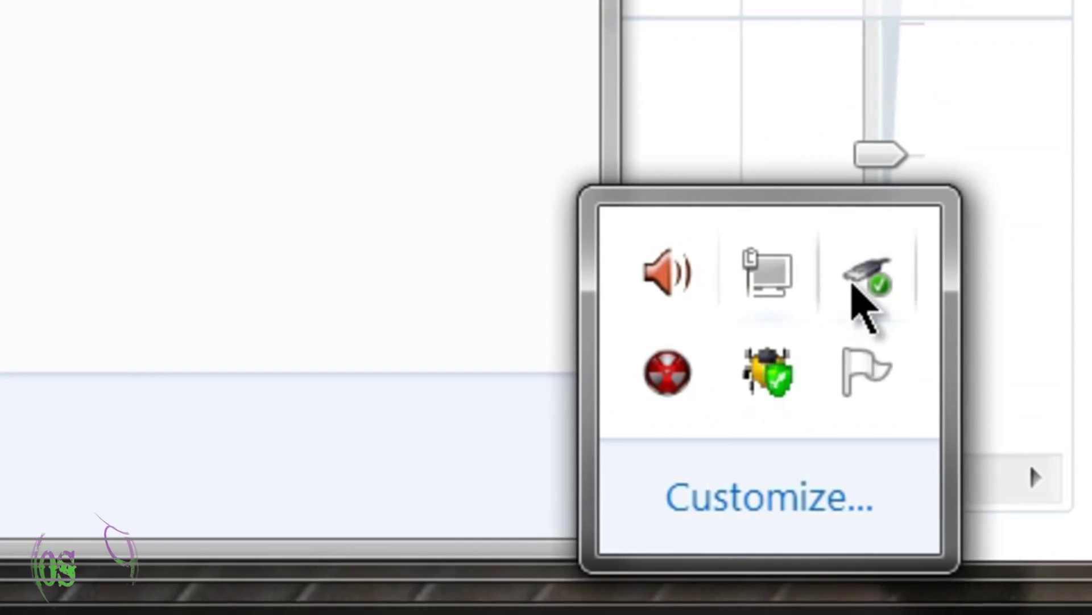
# - Check the list of ejectable devices for Eleven Rack after the driver installation
pyautogui.click(910, 311)
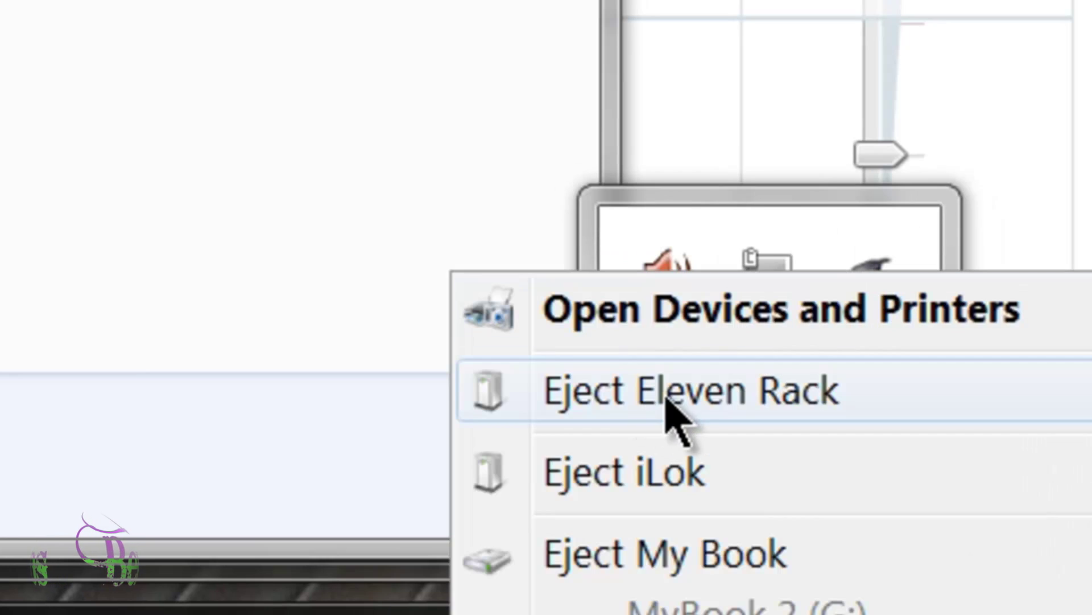
pyautogui.click(227, 285)
# - Open Digidesign Eleven Rack from Control Panel and check the ElevenRack Driver 1.0.8 (x64) entry among the installed programs
pyautogui.press('super')
pyautogui.click(41, 410)
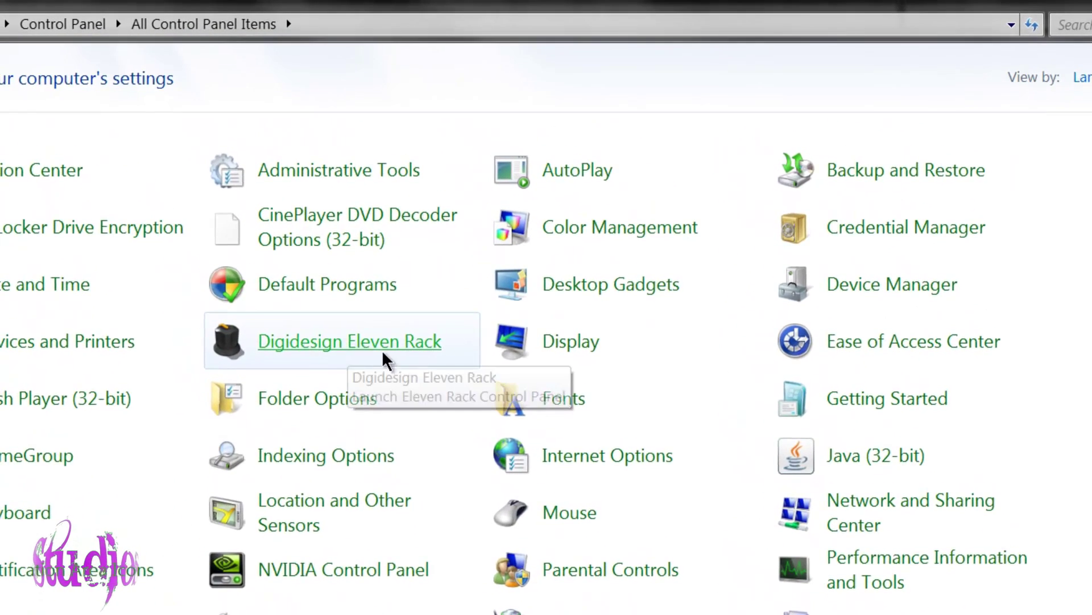
pyautogui.click(430, 355)
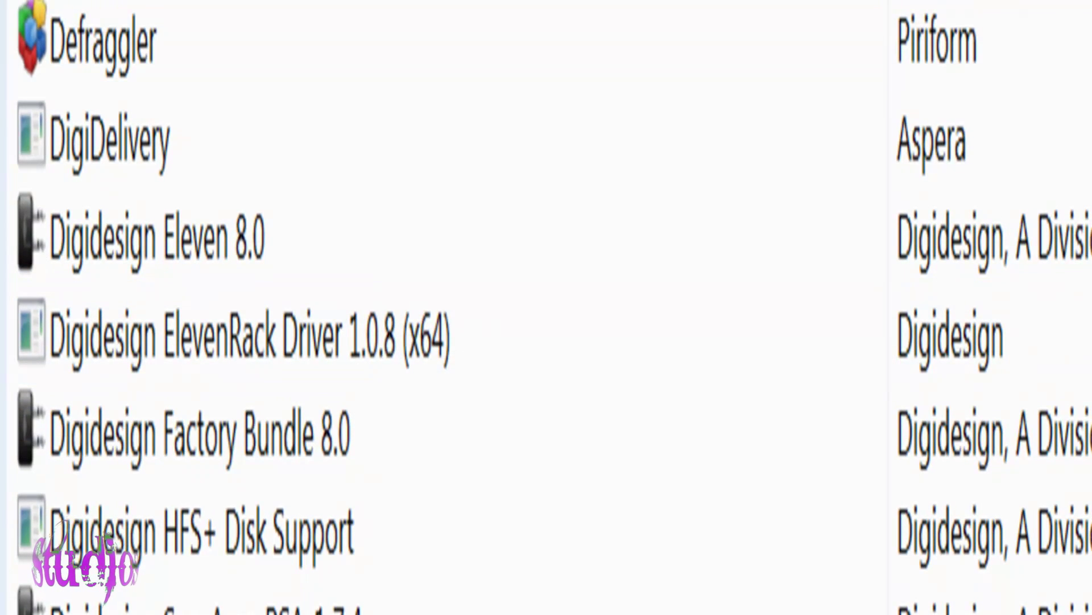
pyautogui.click(103, 340)
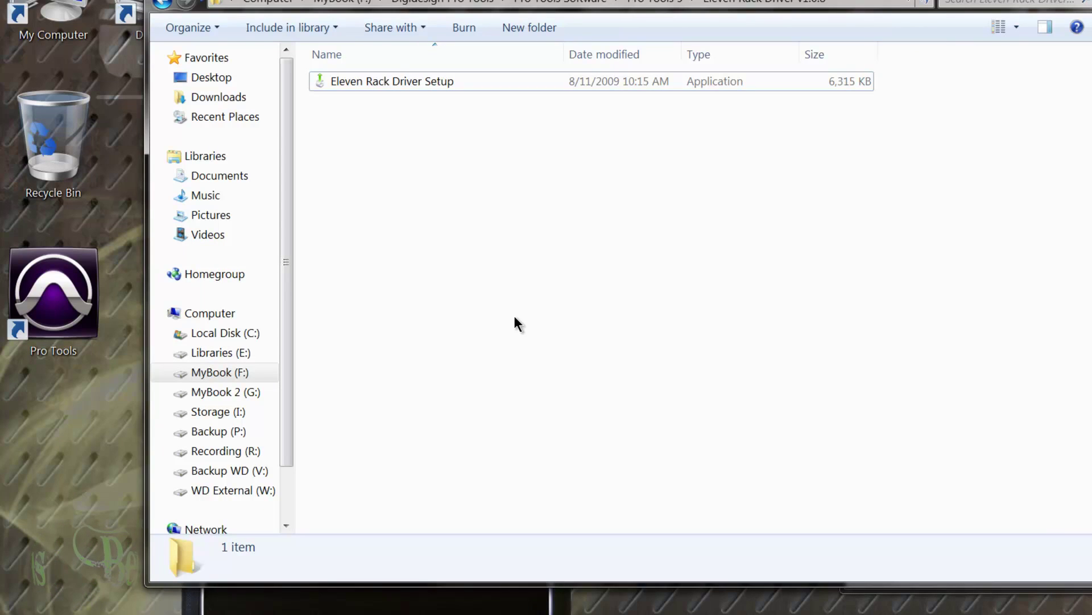
# - Launch Pro Tools from the desktop and open the recent session test 906.ptf
pyautogui.rightClick(71, 320)
pyautogui.click(139, 268)
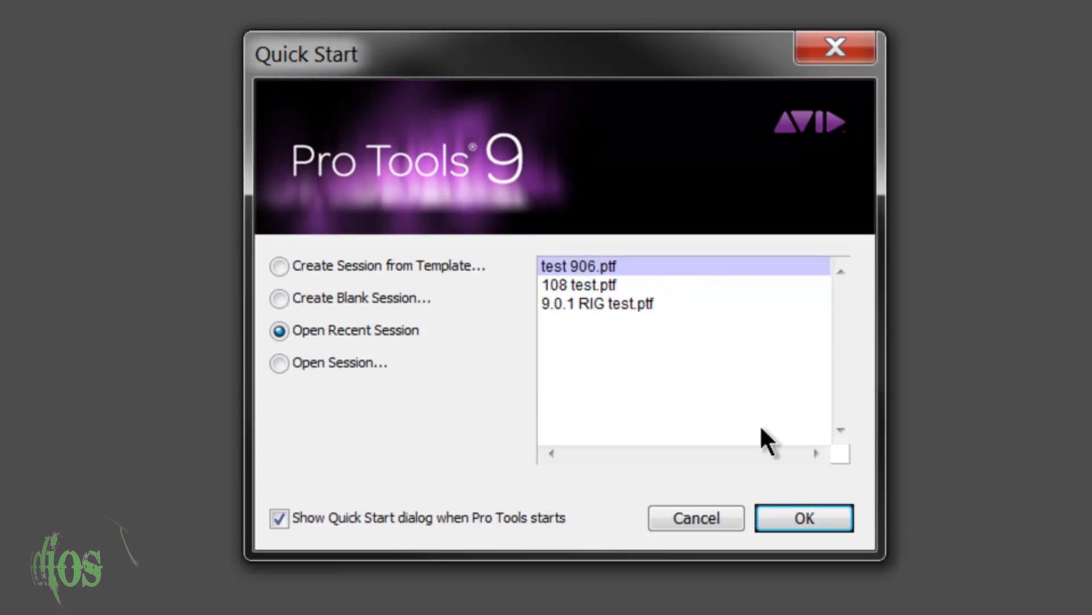
pyautogui.click(821, 515)
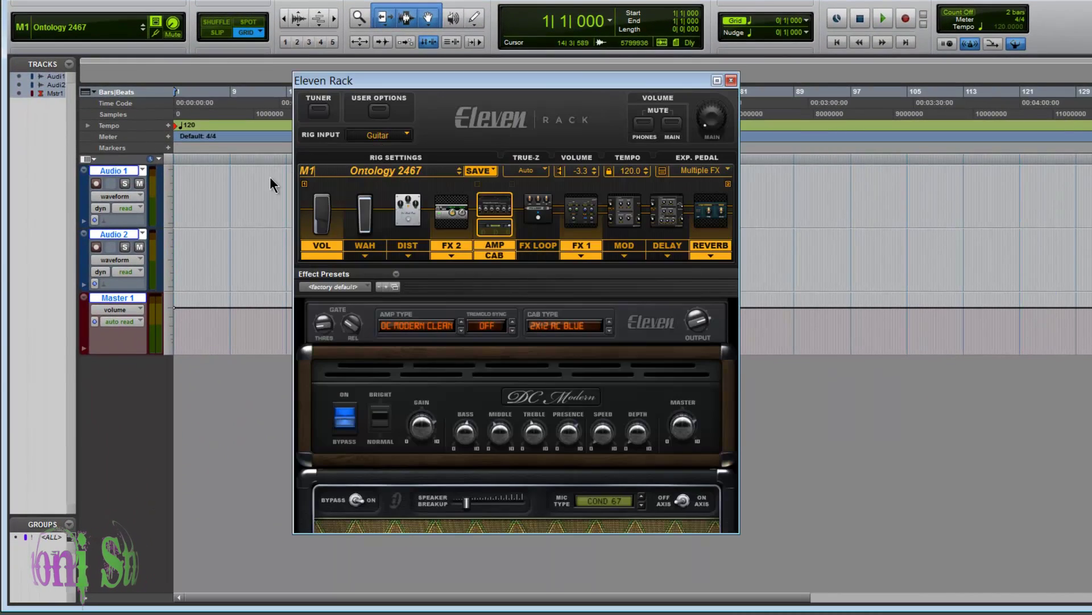
# - Load the rig file Ontology 2465.tfx from the Full Dump 03-28-12 folder on the computer into Eleven Rack
pyautogui.click(390, 170)
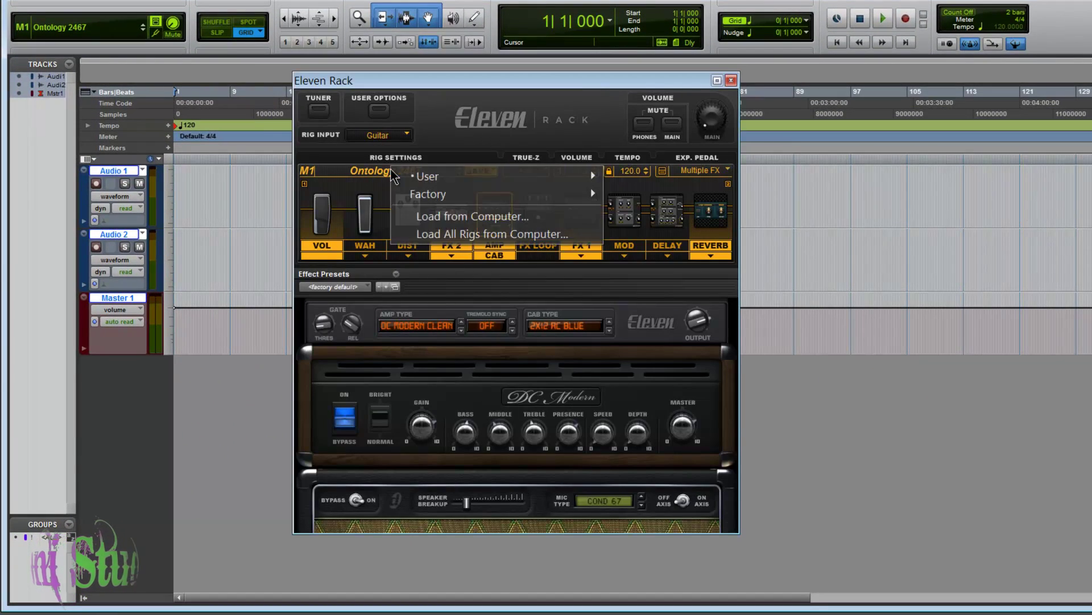
pyautogui.click(368, 141)
pyautogui.click(407, 181)
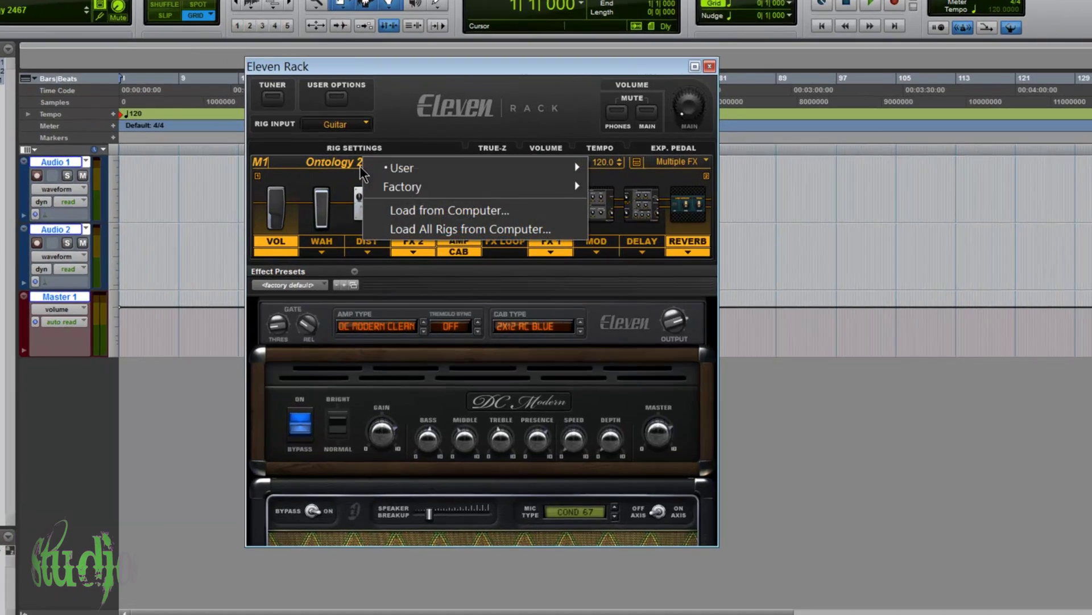
pyautogui.click(450, 215)
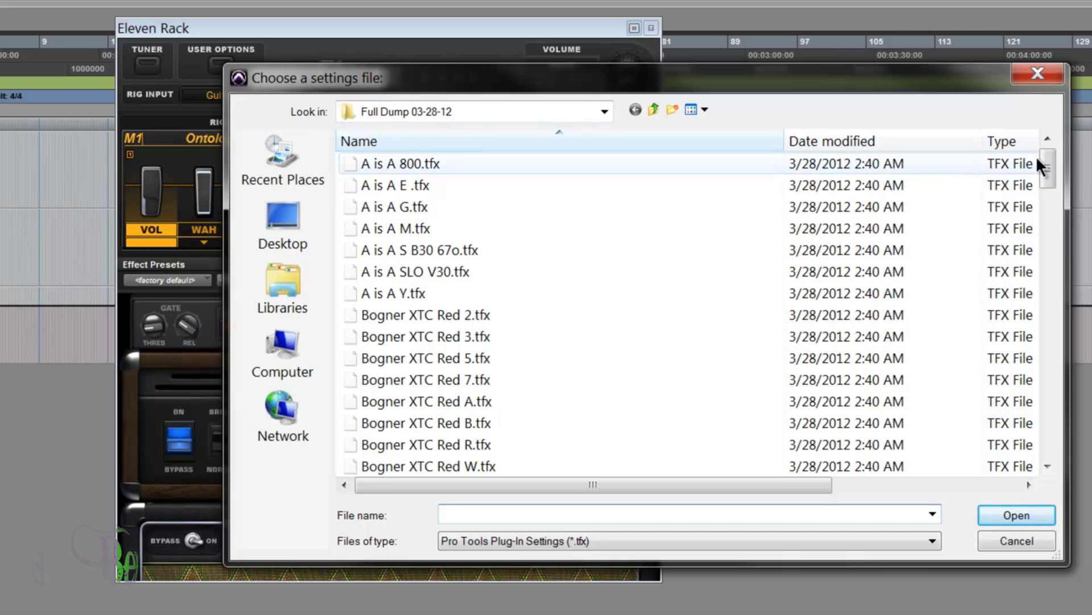
pyautogui.moveTo(1050, 166); pyautogui.dragTo(1036, 365)
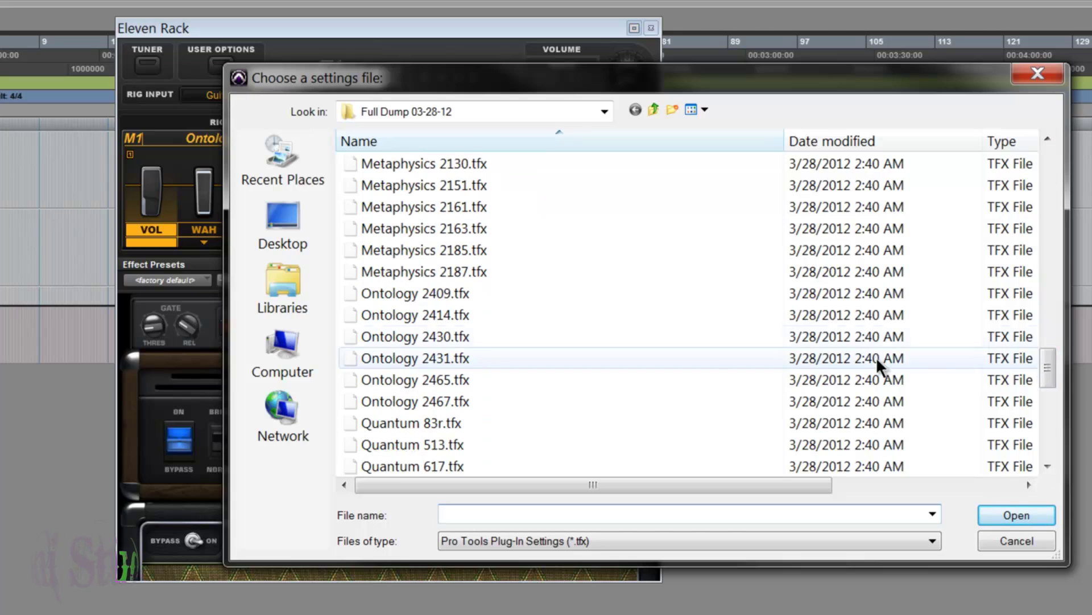
pyautogui.click(431, 380)
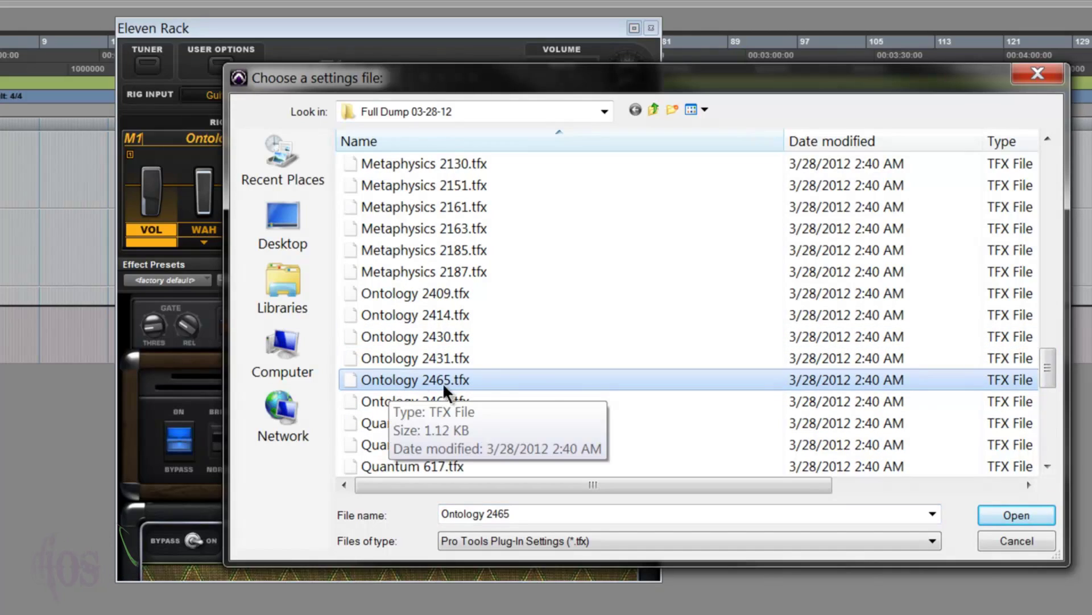
pyautogui.click(1017, 513)
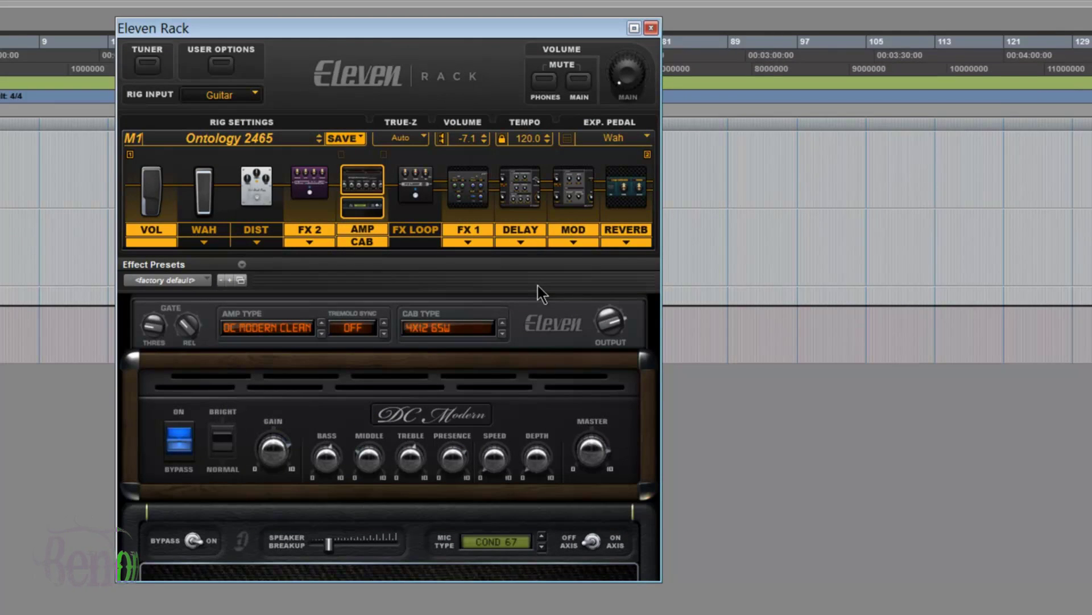
# - Load the rig file Ontology 2409.tfx from the computer into Eleven Rack's M1 slot
pyautogui.click(251, 142)
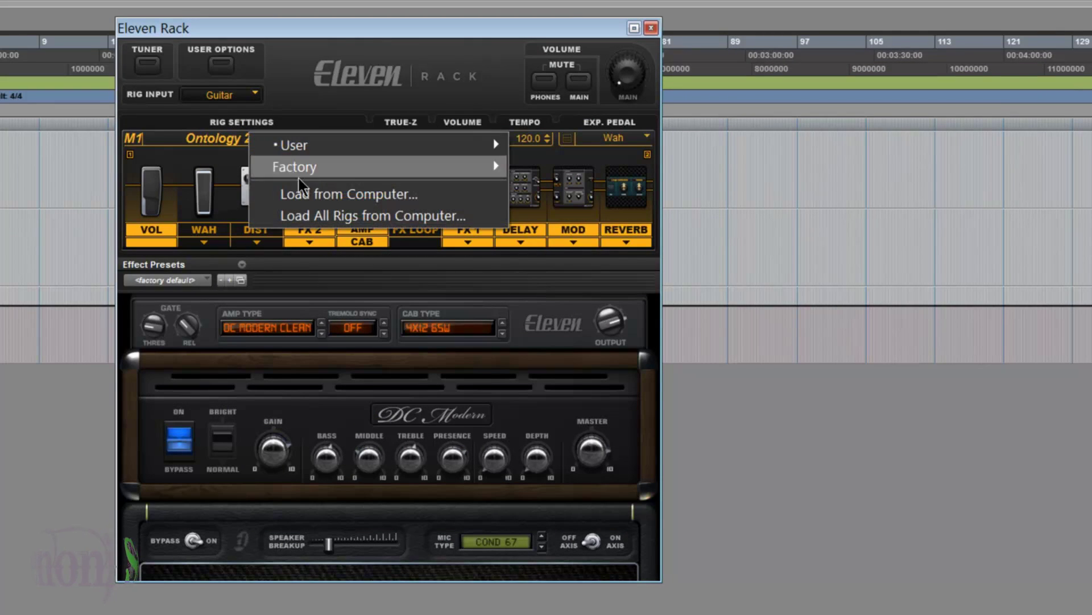
pyautogui.click(301, 189)
pyautogui.moveTo(1053, 170); pyautogui.dragTo(1044, 377)
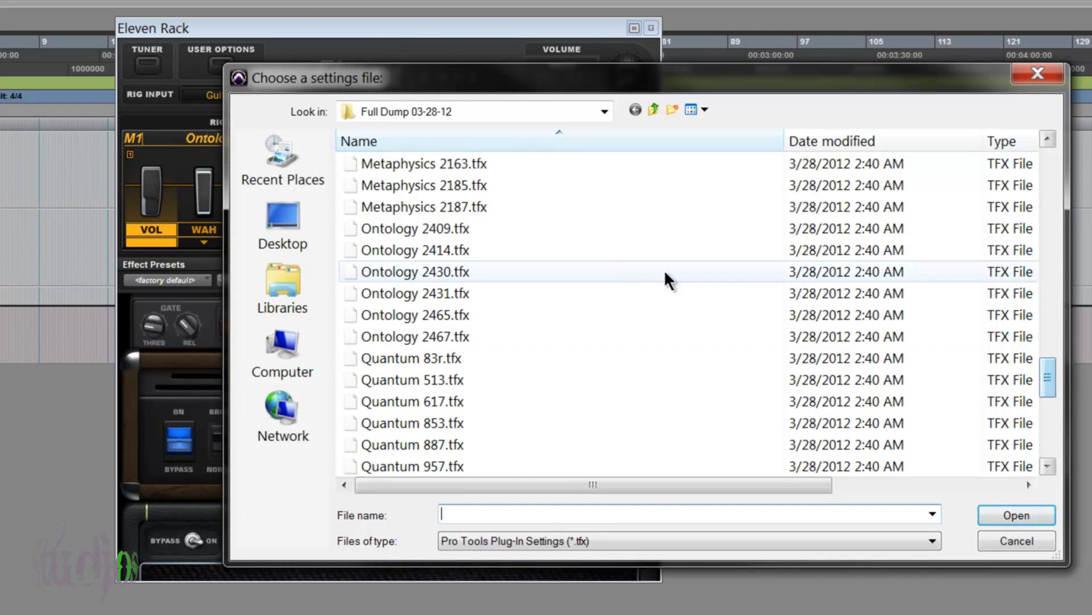
pyautogui.click(467, 230)
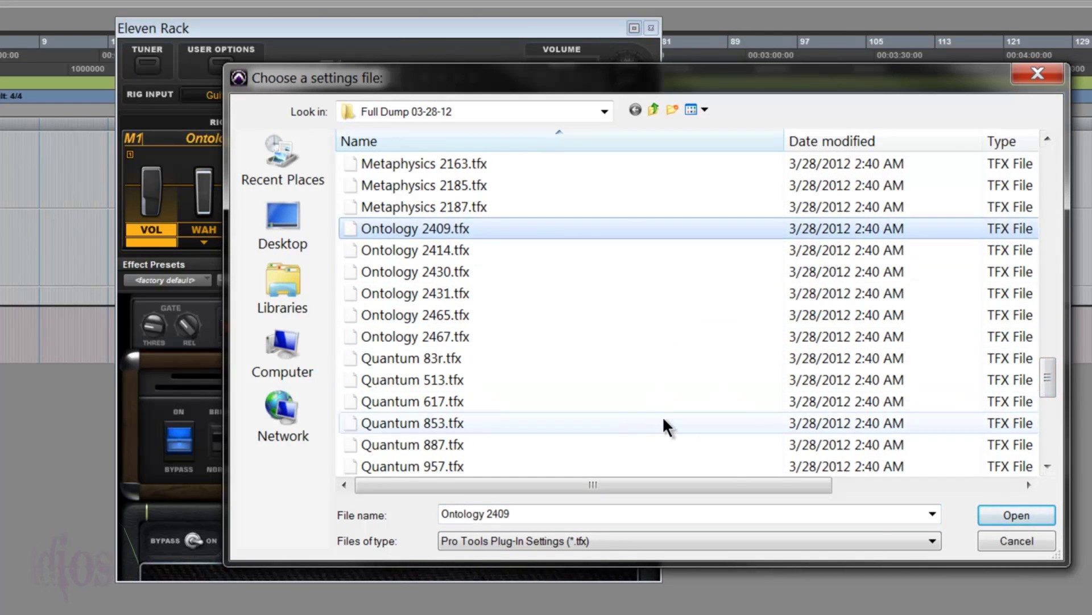
pyautogui.click(1009, 512)
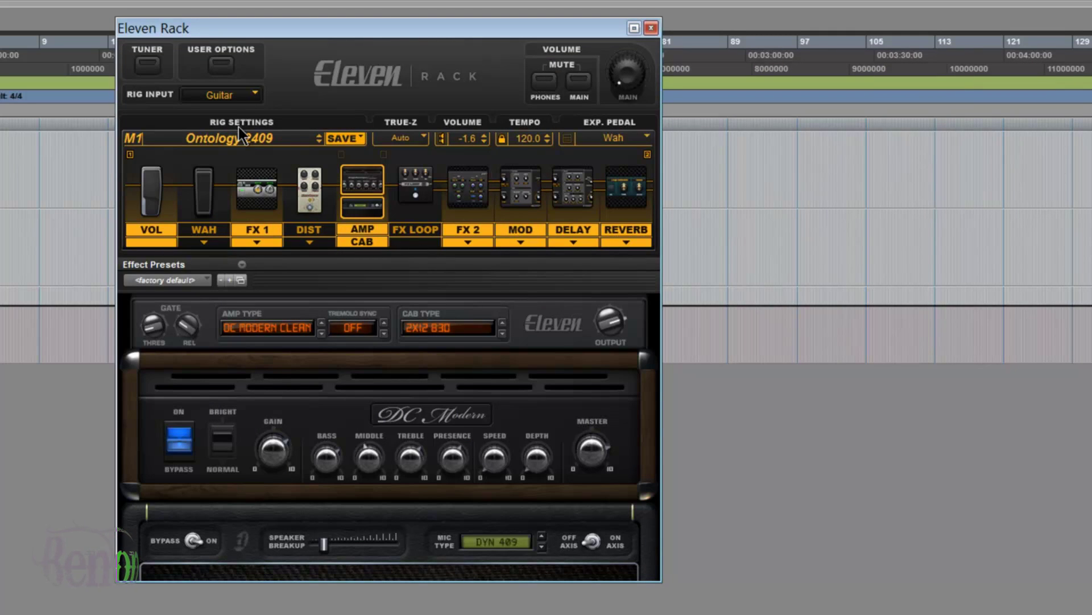
# - Replace the current Eleven Rack rig with Ontology 2414.tfx from the Full Dump 03-28-12 folder
pyautogui.click(255, 138)
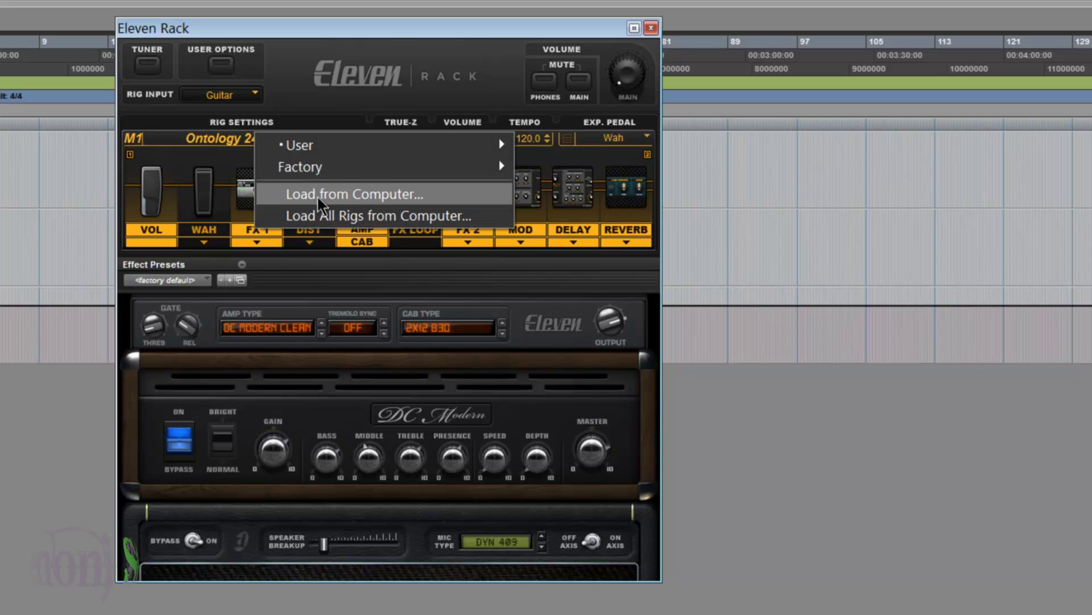
pyautogui.click(301, 195)
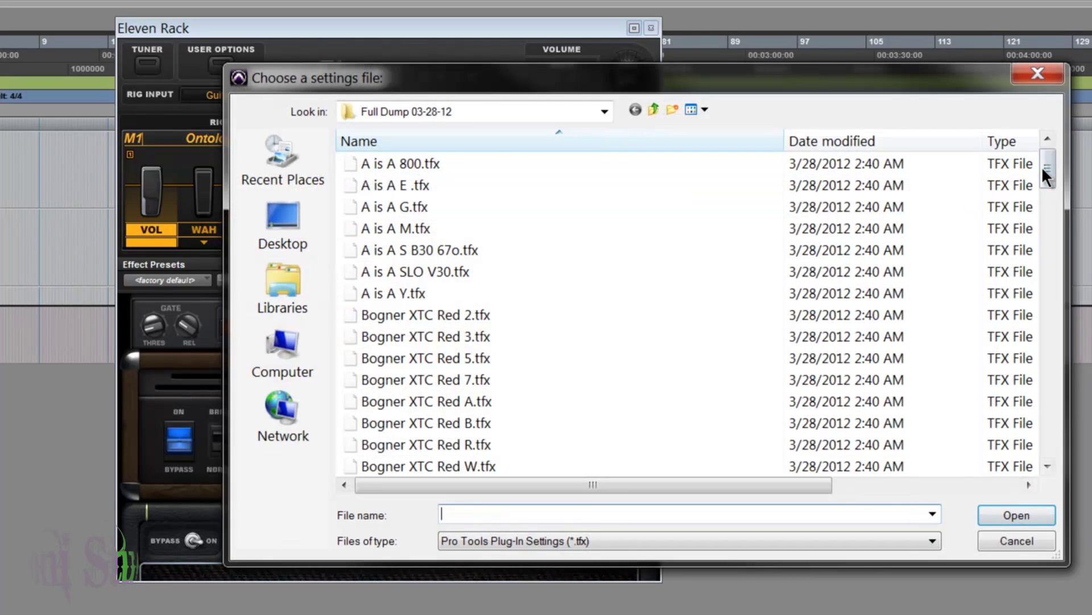
pyautogui.moveTo(1044, 166); pyautogui.dragTo(1040, 369)
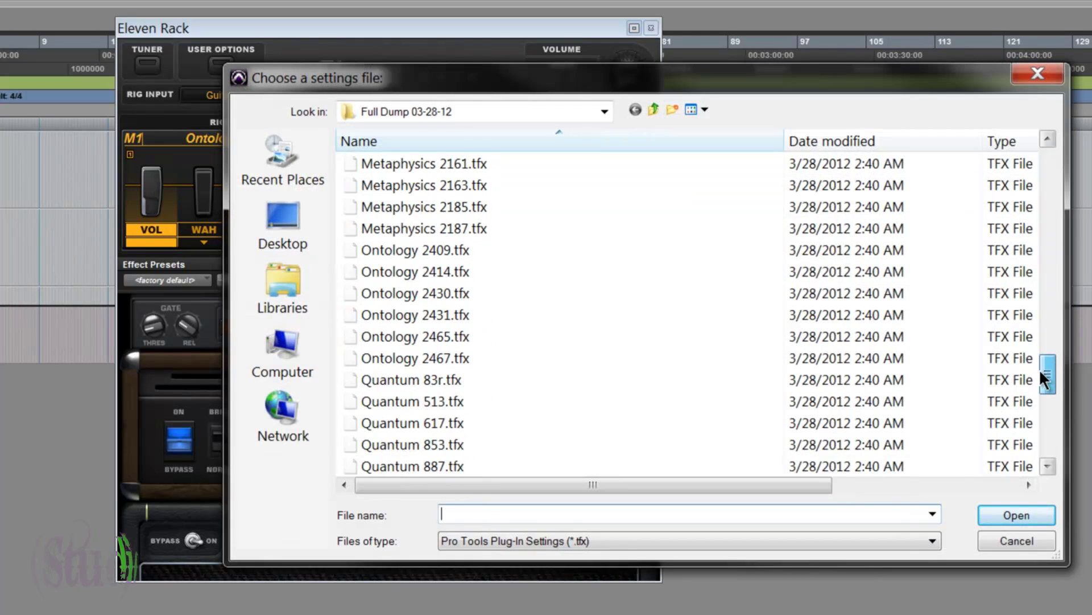
pyautogui.click(457, 273)
pyautogui.click(1025, 511)
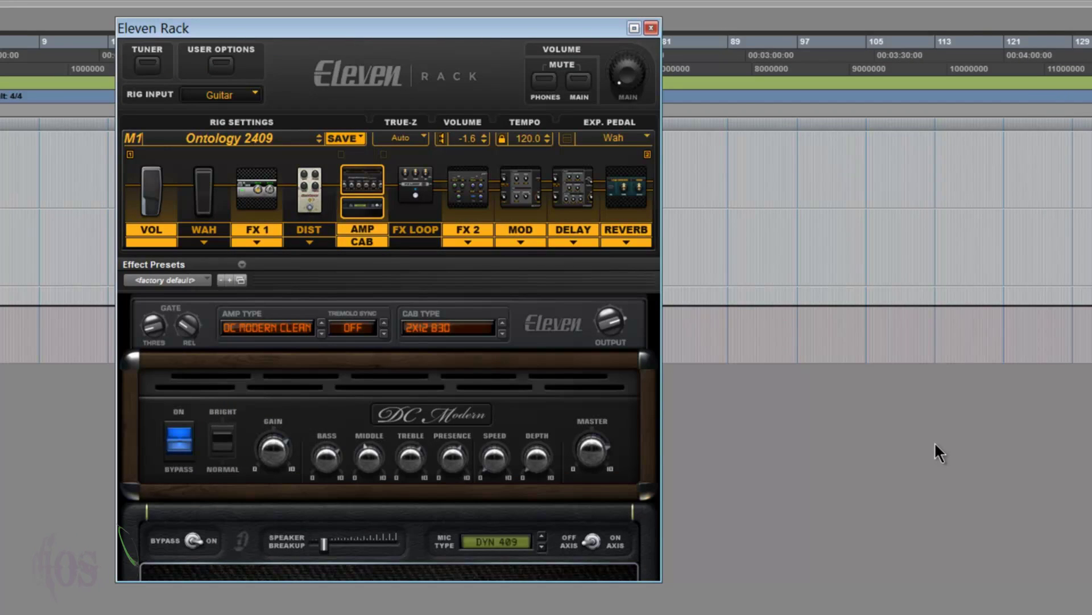
# - Load one more rig from the computer into Eleven Rack, choosing Ontology 2430.tfx in the Full Dump 03-28-12 folder
pyautogui.click(248, 139)
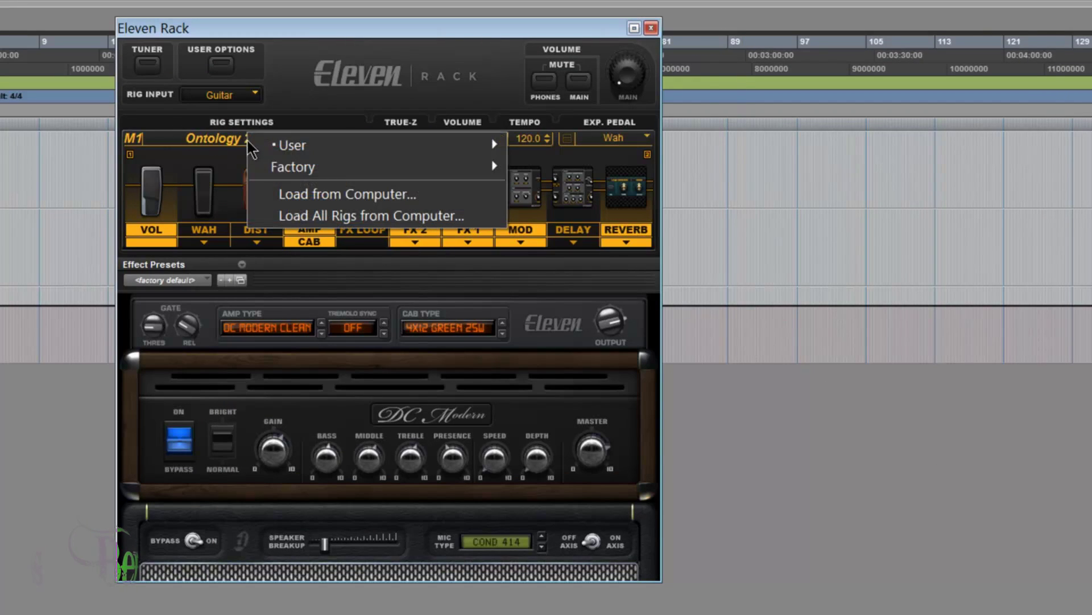
pyautogui.click(272, 196)
pyautogui.moveTo(1048, 162); pyautogui.dragTo(1045, 370)
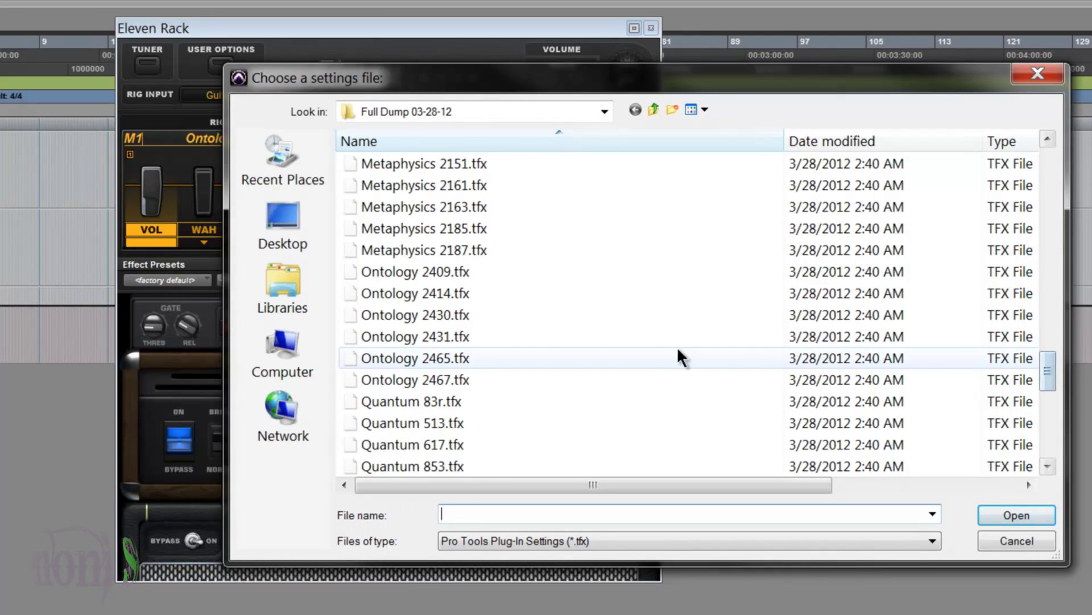
pyautogui.click(471, 318)
pyautogui.click(999, 514)
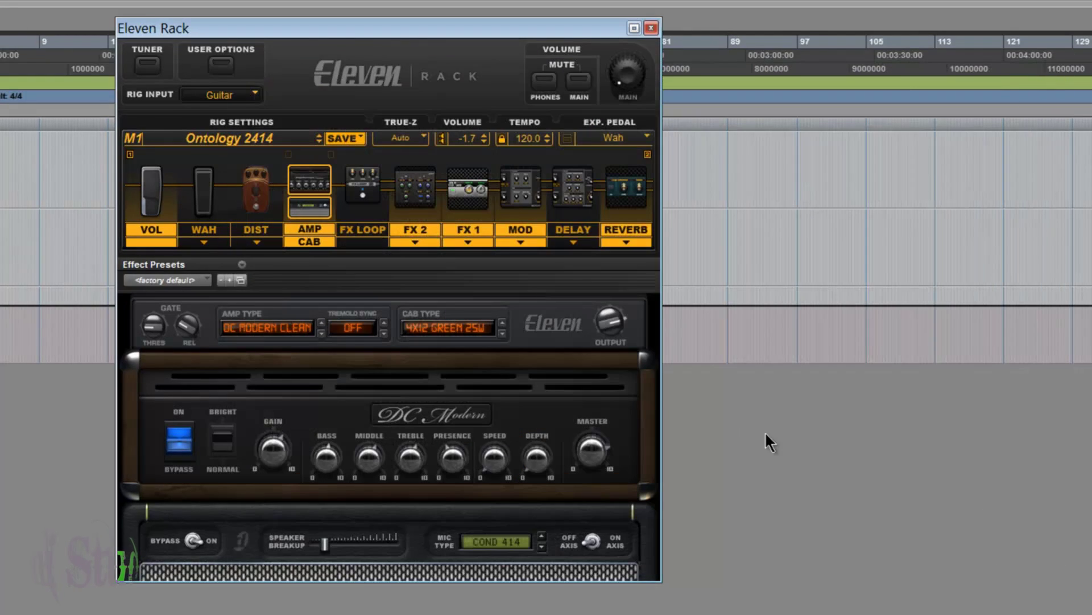